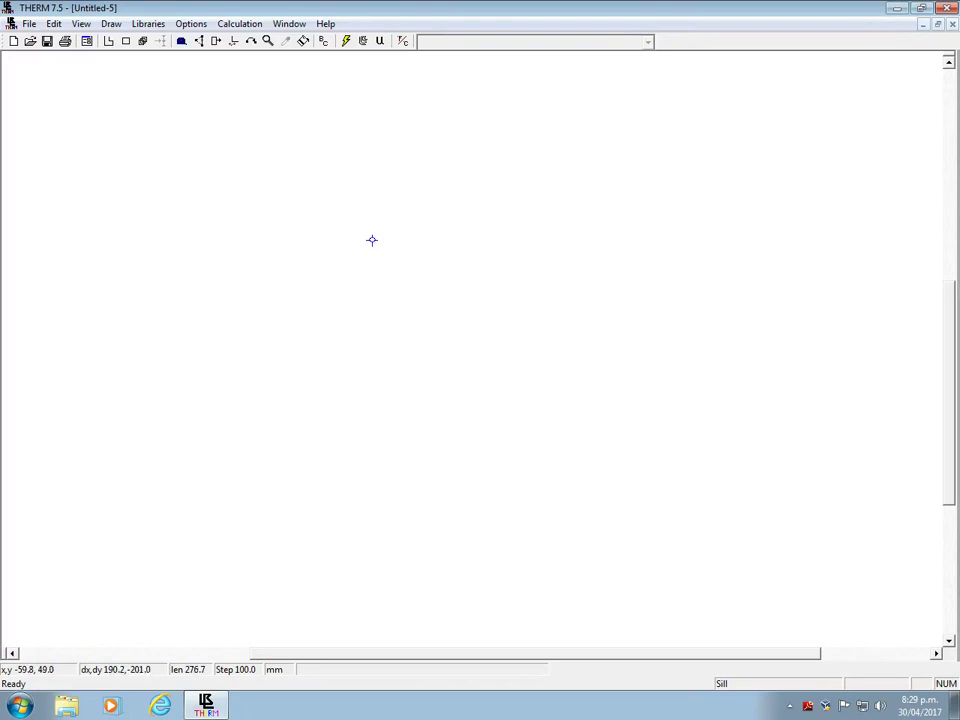
# Set the drawing size to a height of 5000 mm and a width of 5000 mm
pyautogui.hotkey('alt', 'c')
pyautogui.press('Left')
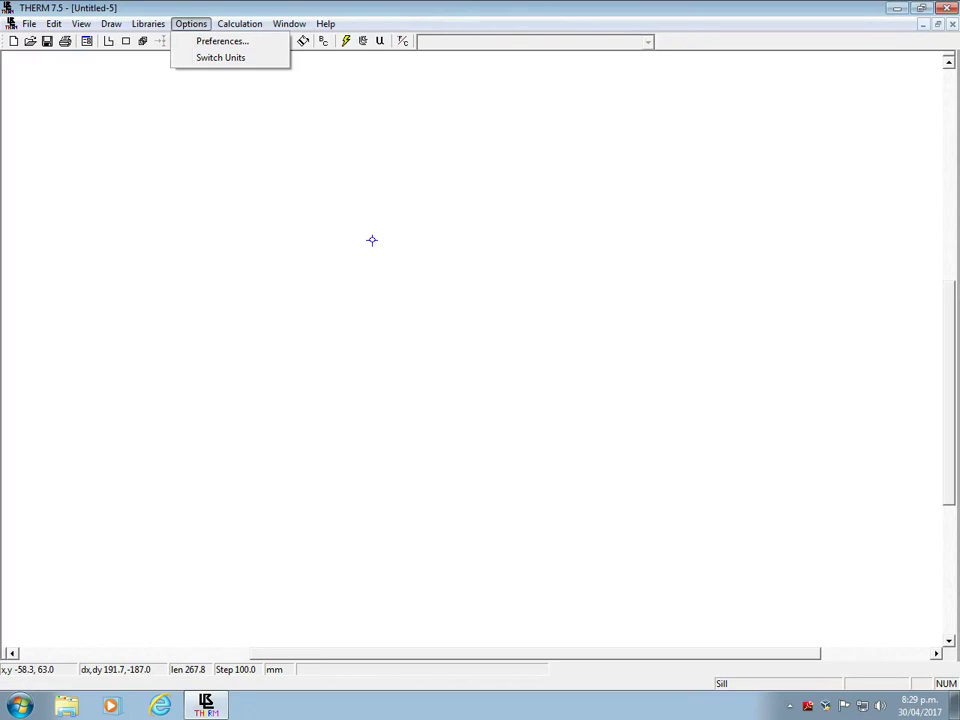
pyautogui.press('Return')
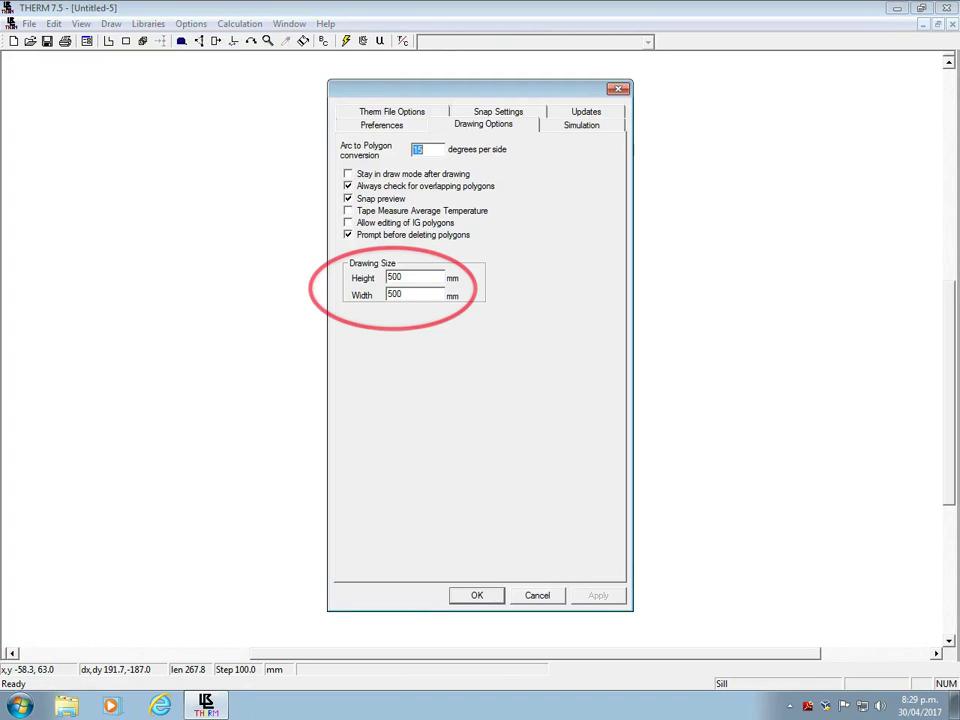
pyautogui.click(405, 277)
pyautogui.write('0')
pyautogui.click(405, 294)
pyautogui.write('0')
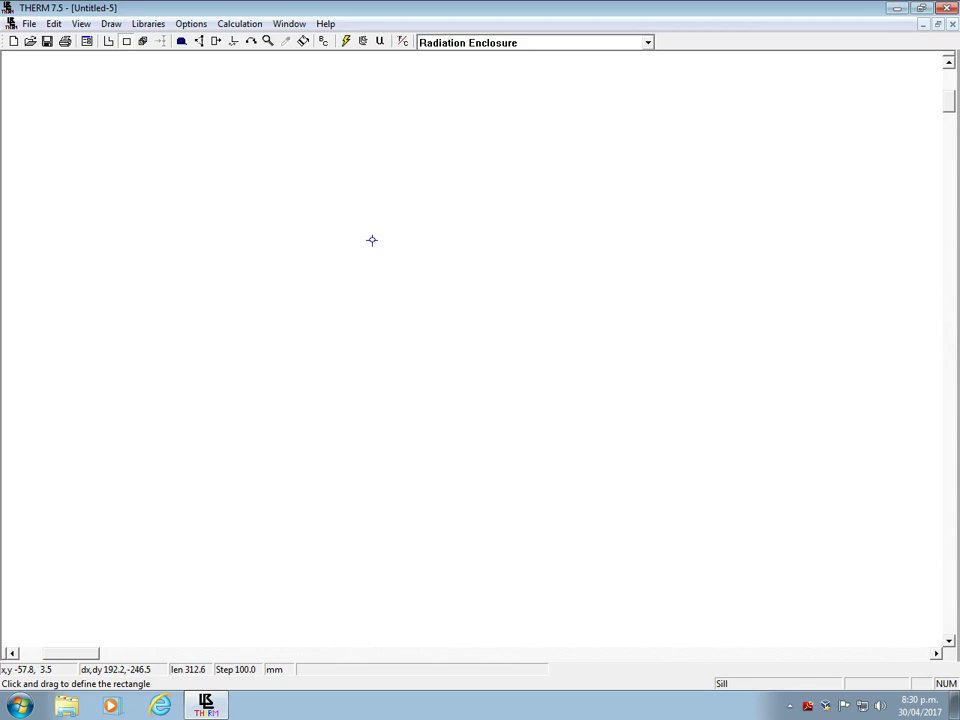
# Draw a 100 mm by 100 mm square using relative steps of 100 mm
pyautogui.press('s')
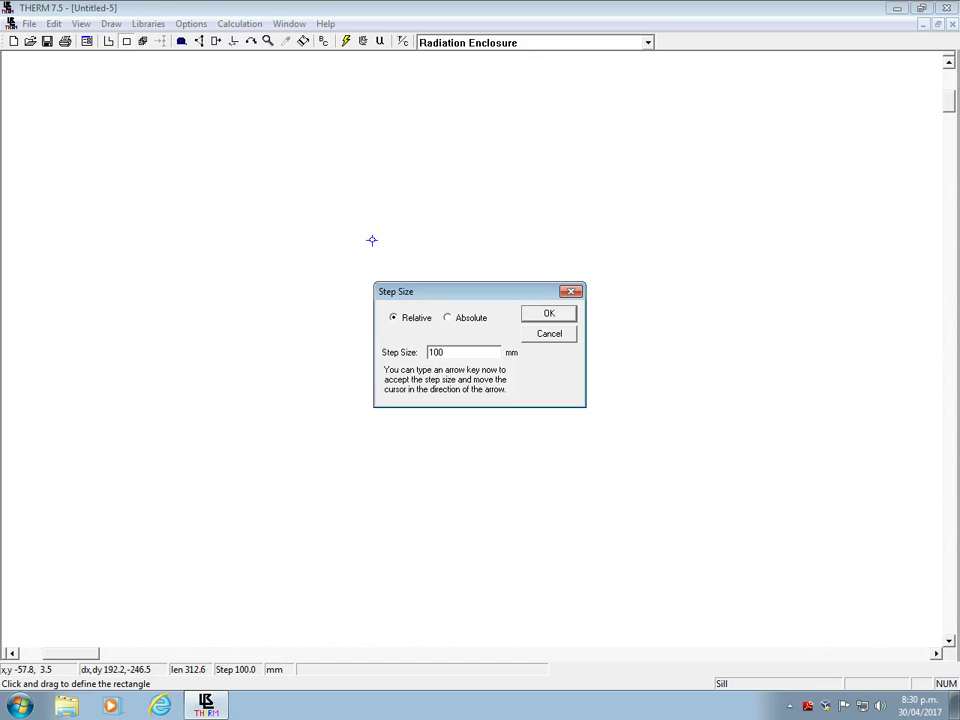
pyautogui.press('Right')
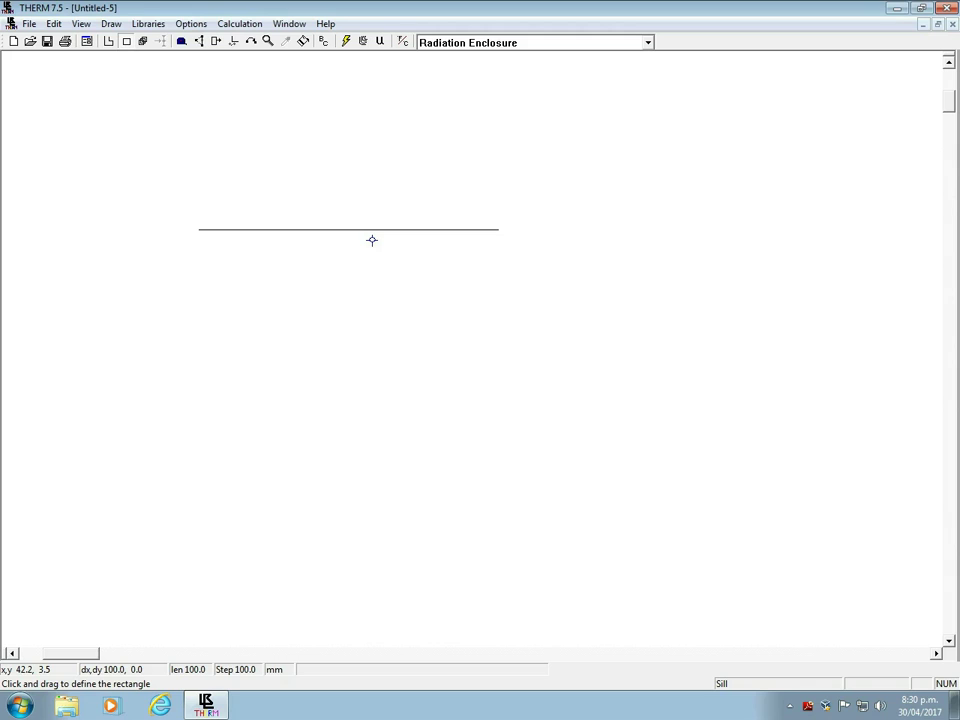
pyautogui.write('100')
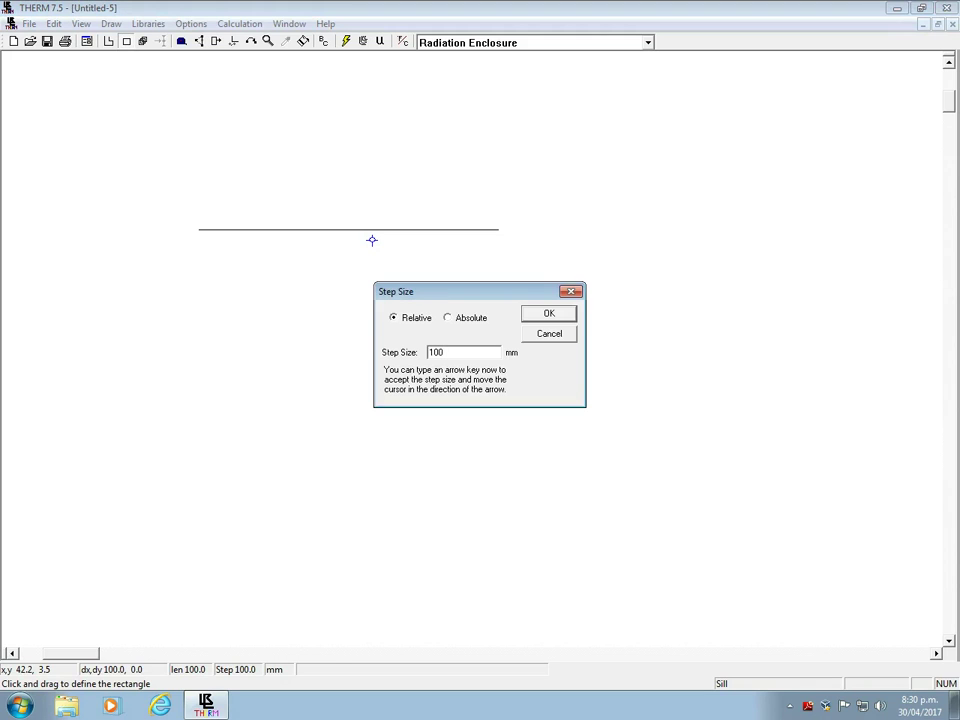
pyautogui.press('Down')
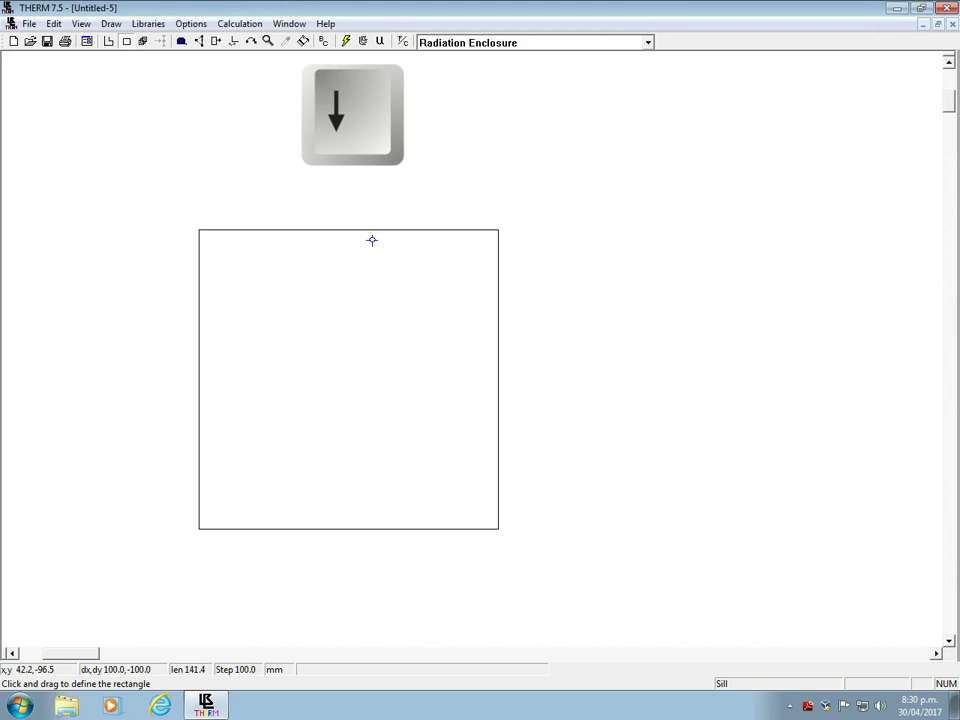
pyautogui.press('Return')
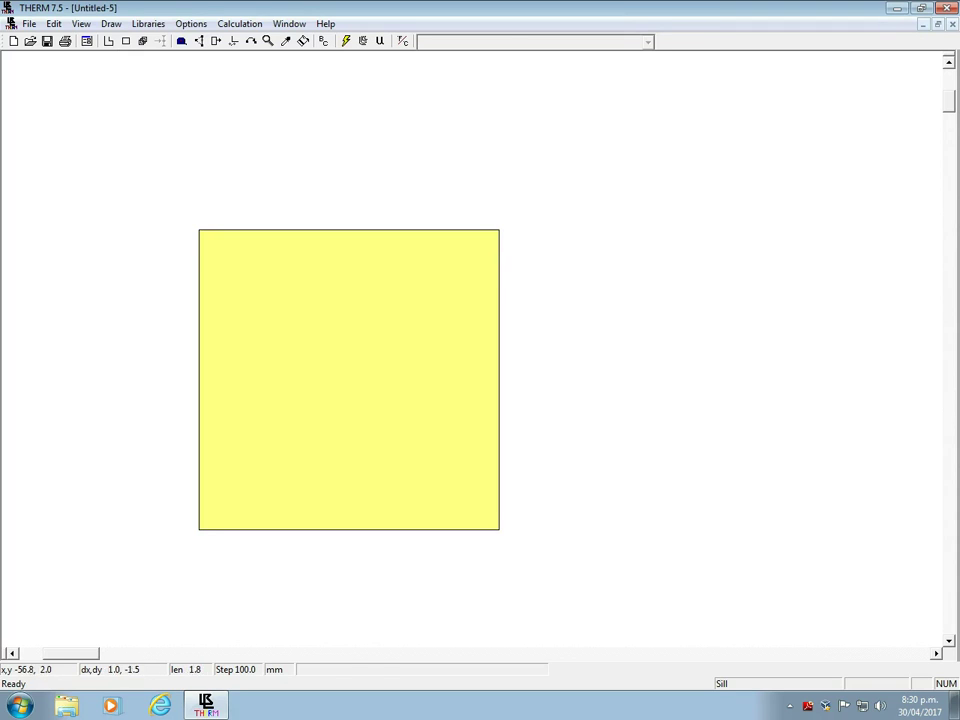
# With the square selected, define a new solid material named Reinforced concrete with a conductivity of 2.4 W/m-K
pyautogui.click(237, 273)
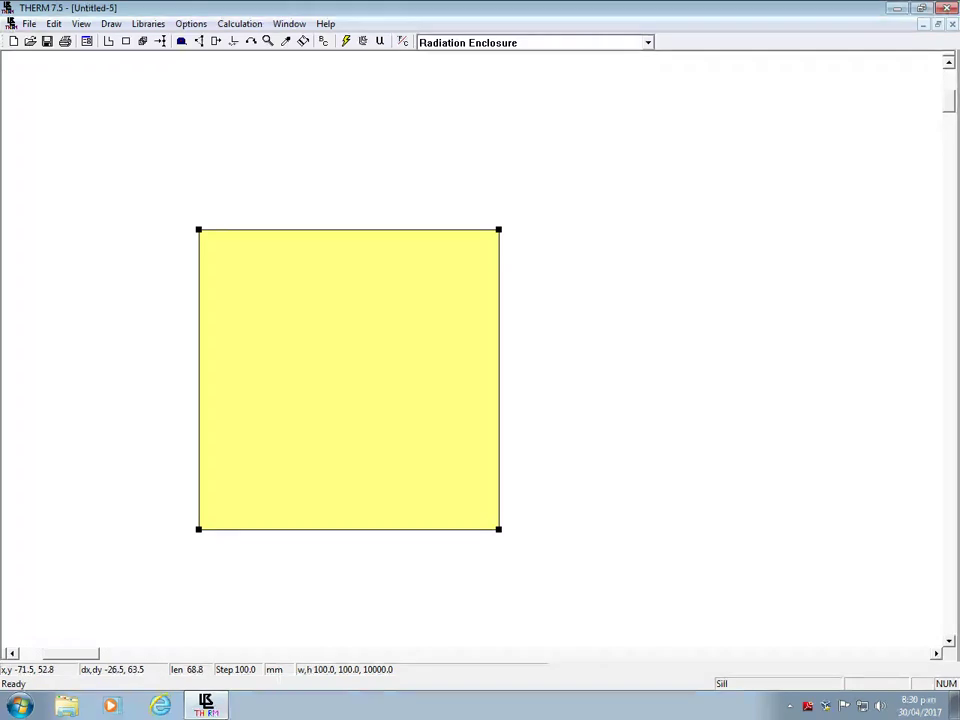
pyautogui.click(148, 24)
pyautogui.click(184, 80)
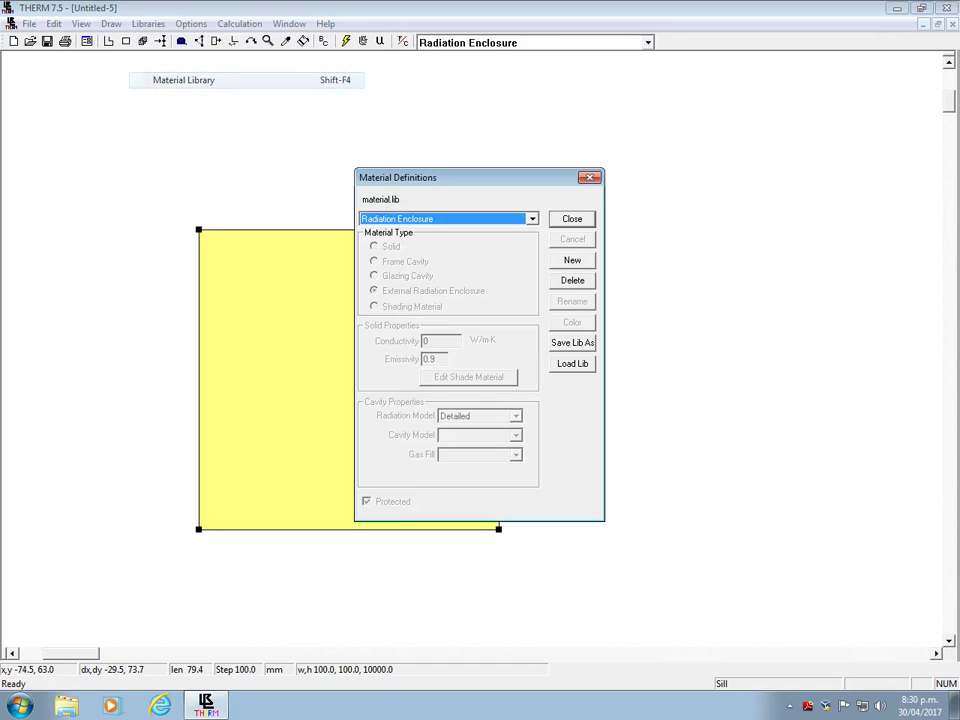
pyautogui.click(572, 260)
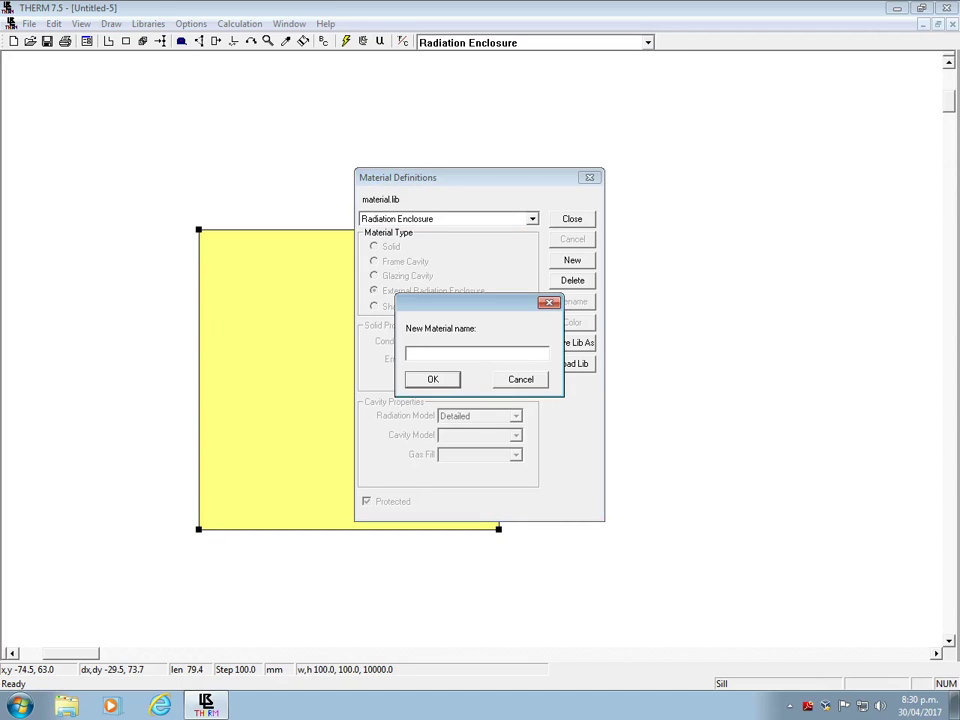
pyautogui.write('Reinforced concrete')
pyautogui.press('Return')
pyautogui.doubleClick(429, 341)
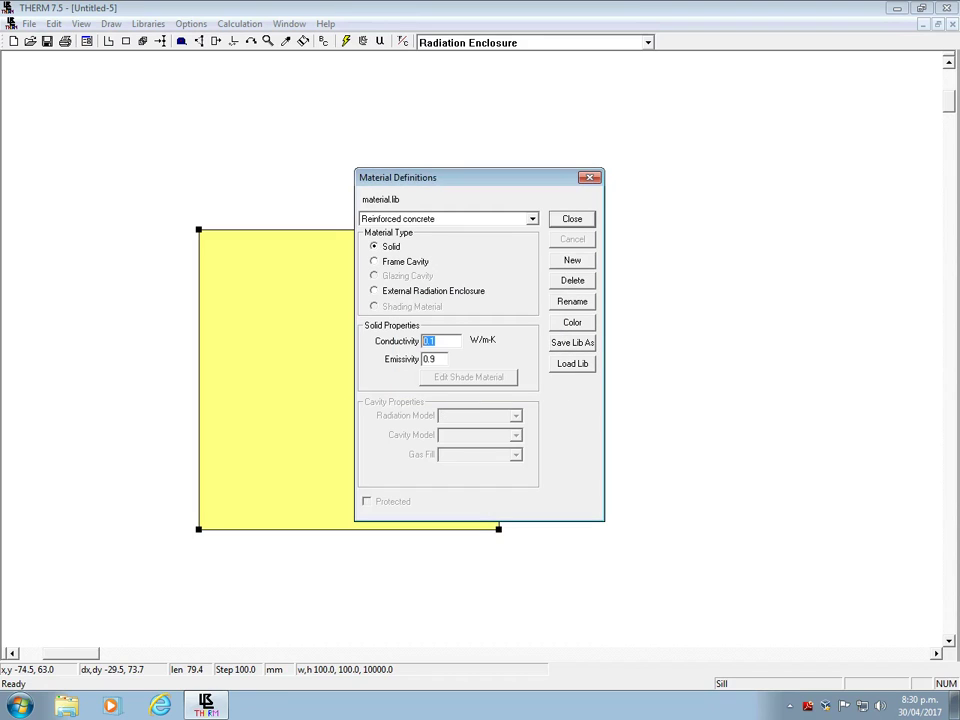
pyautogui.write('2.4')
pyautogui.click(436, 359)
# Set the Reinforced concrete colour to dark grey and apply the material to the selected square
pyautogui.click(572, 322)
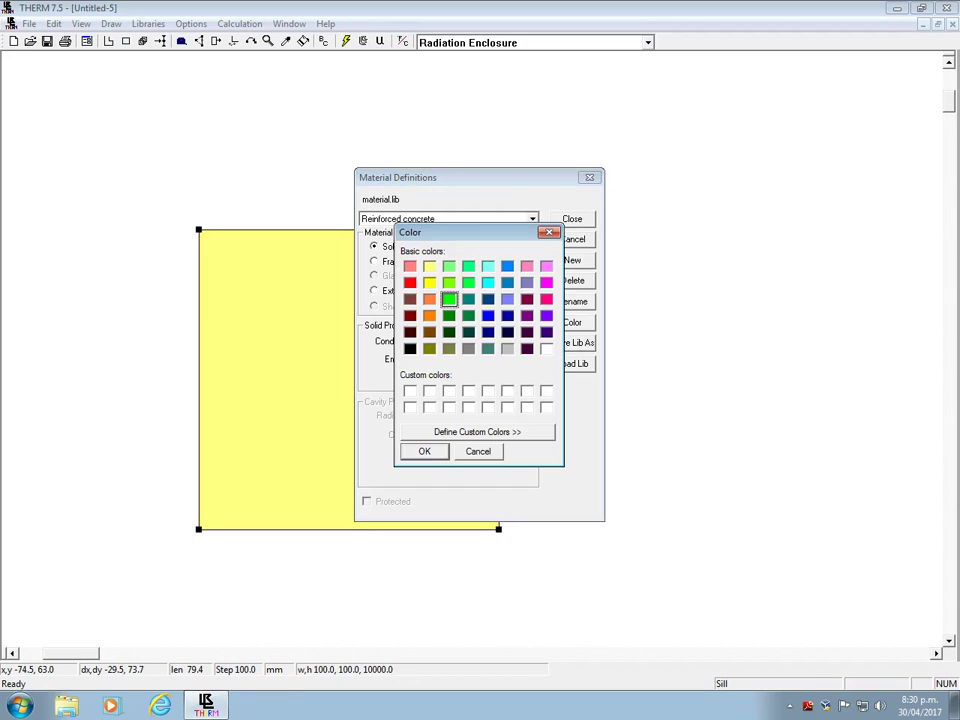
pyautogui.click(468, 349)
pyautogui.click(424, 452)
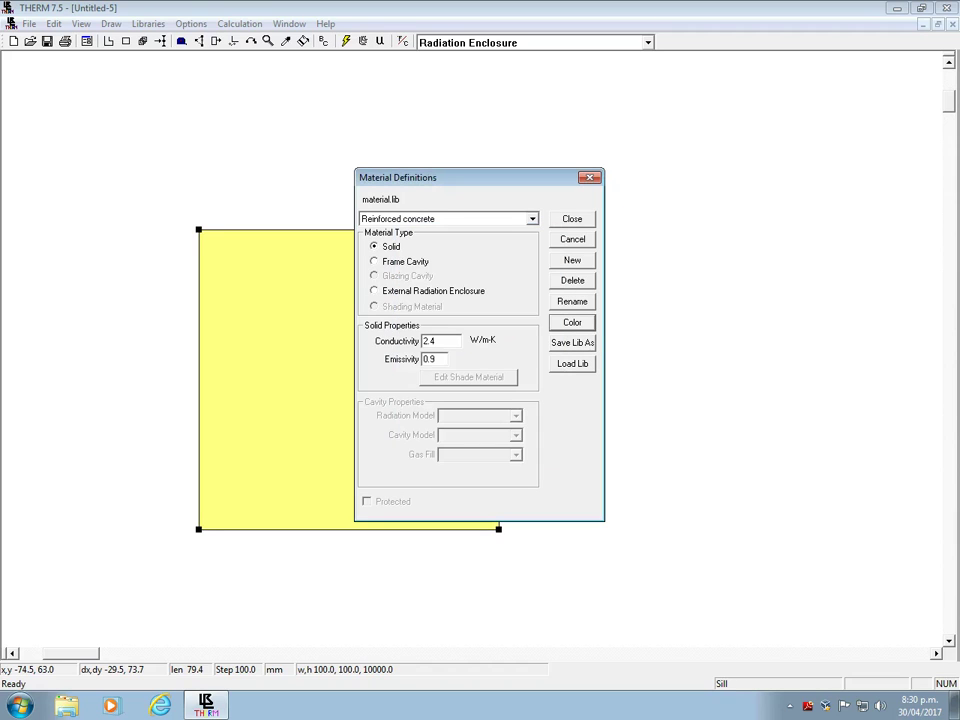
pyautogui.click(572, 219)
pyautogui.press('Return')
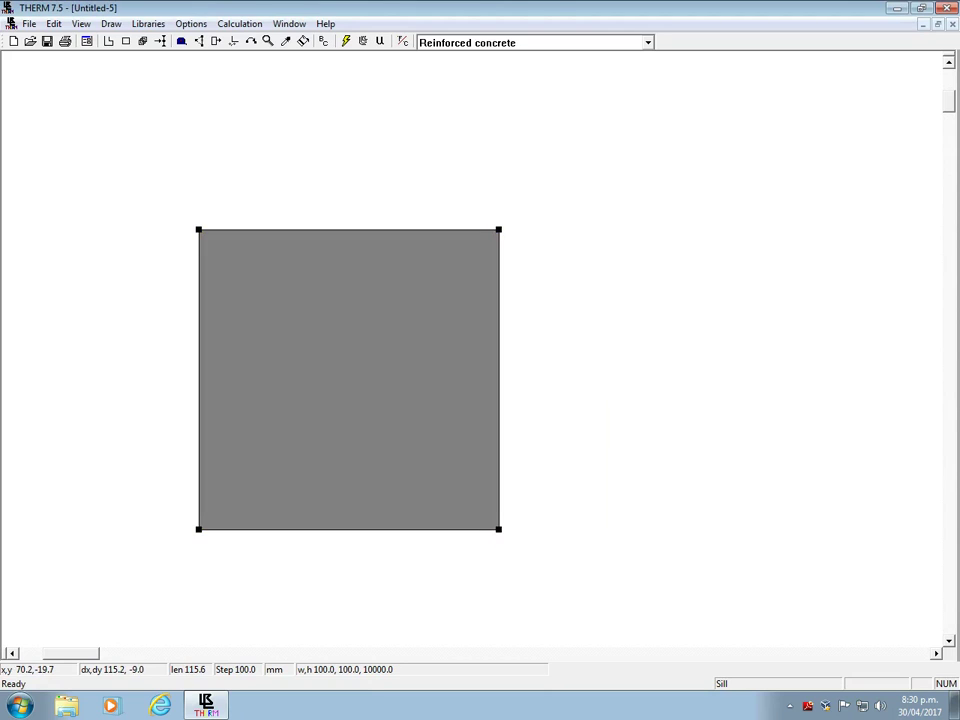
pyautogui.click(678, 350)
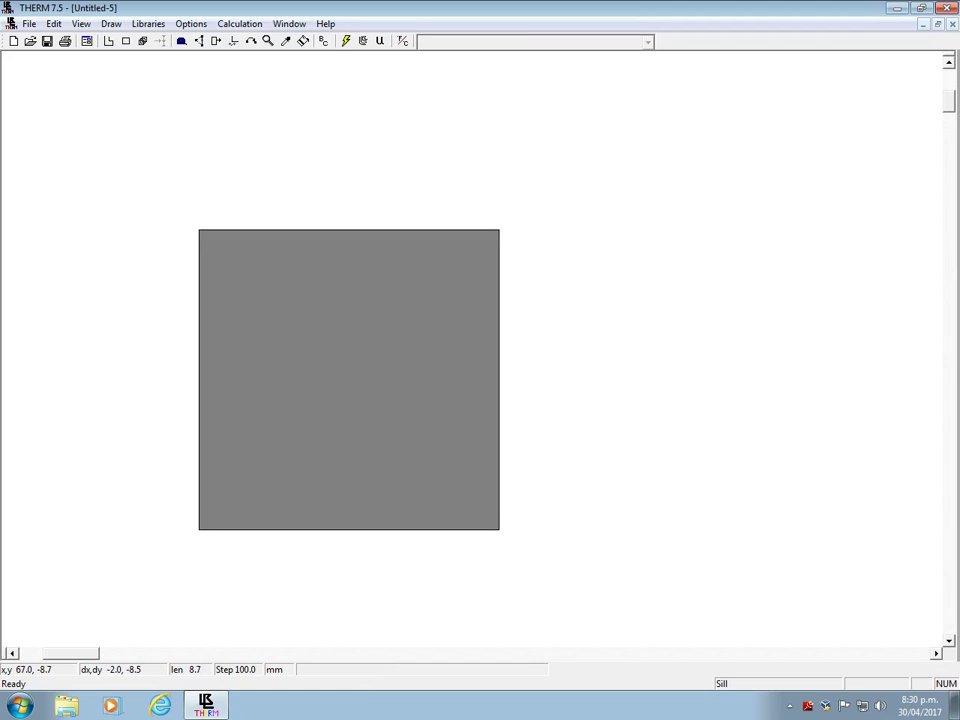
# Draw a rectangle 1000 mm wide and 100 mm high extending right from the square's upper-right corner
pyautogui.keyDown('shift'); pyautogui.rightClick(664, 377); pyautogui.keyUp('shift')
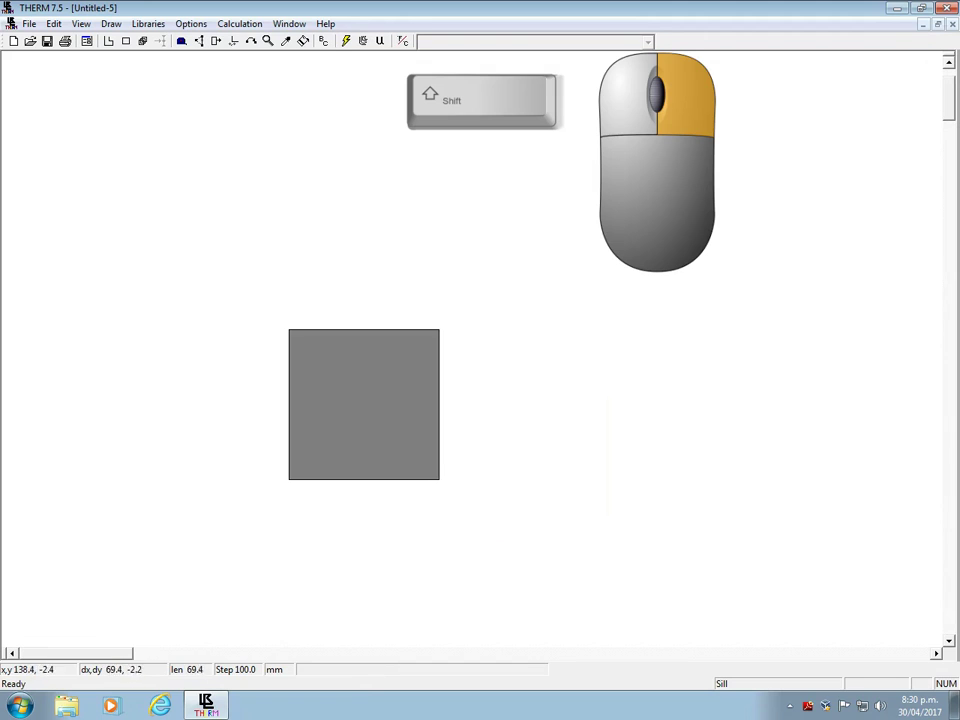
pyautogui.keyDown('shift'); pyautogui.rightClick(487, 350); pyautogui.keyUp('shift')
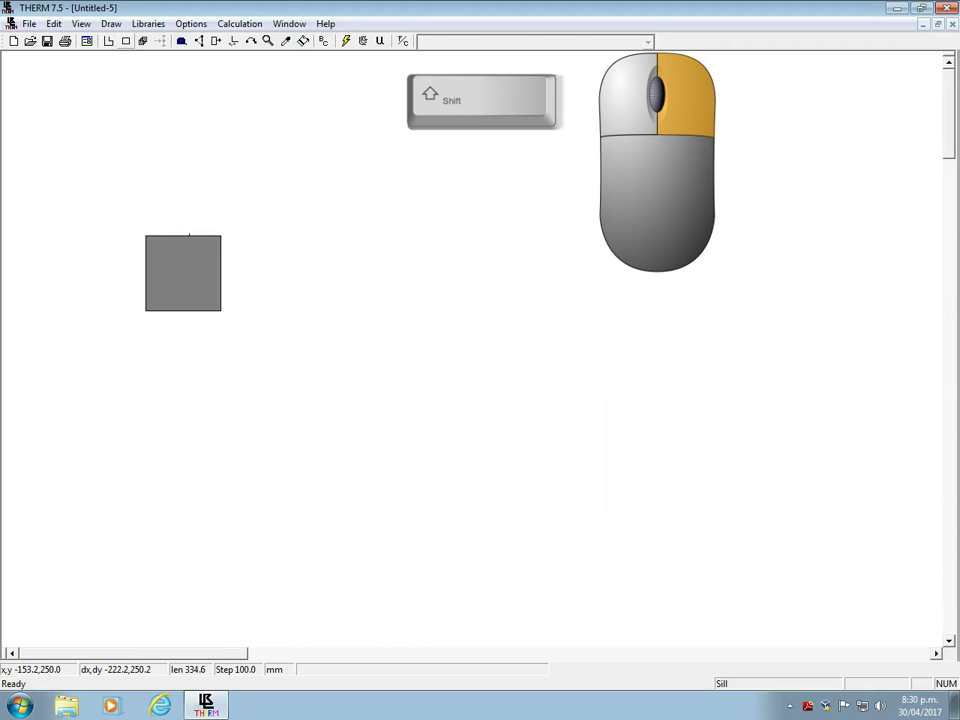
pyautogui.click(126, 41)
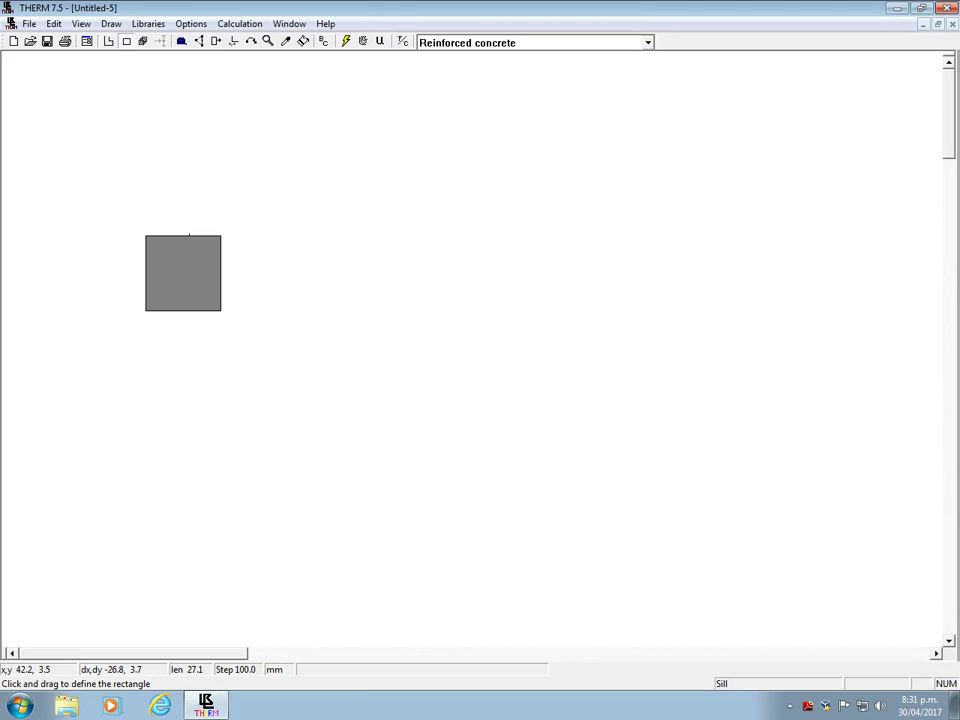
pyautogui.click(189, 243)
pyautogui.write('1000')
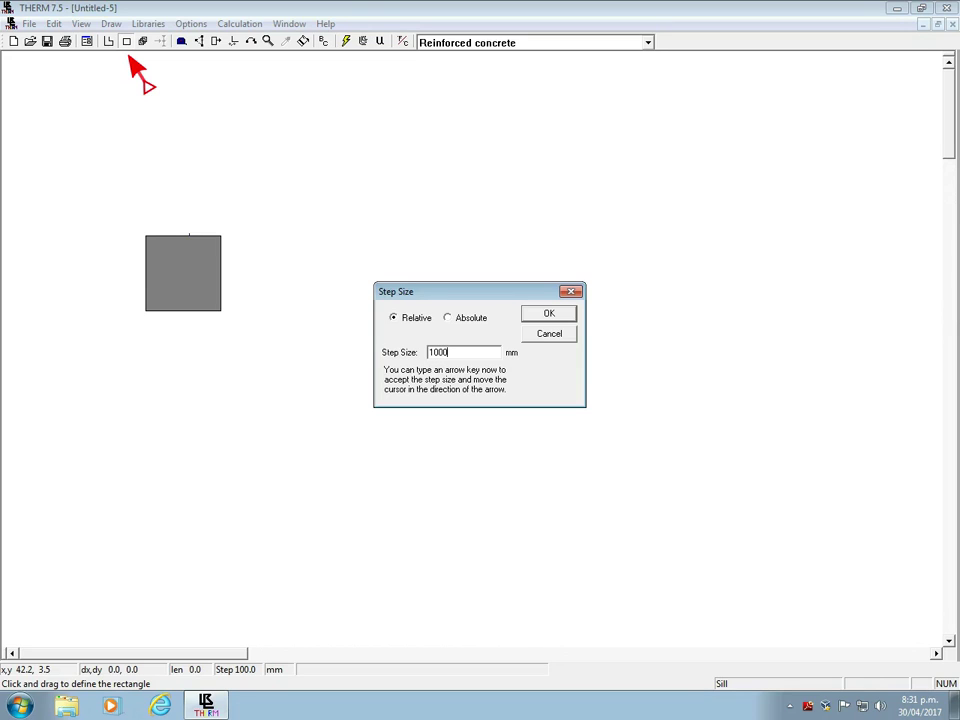
pyautogui.press('Right')
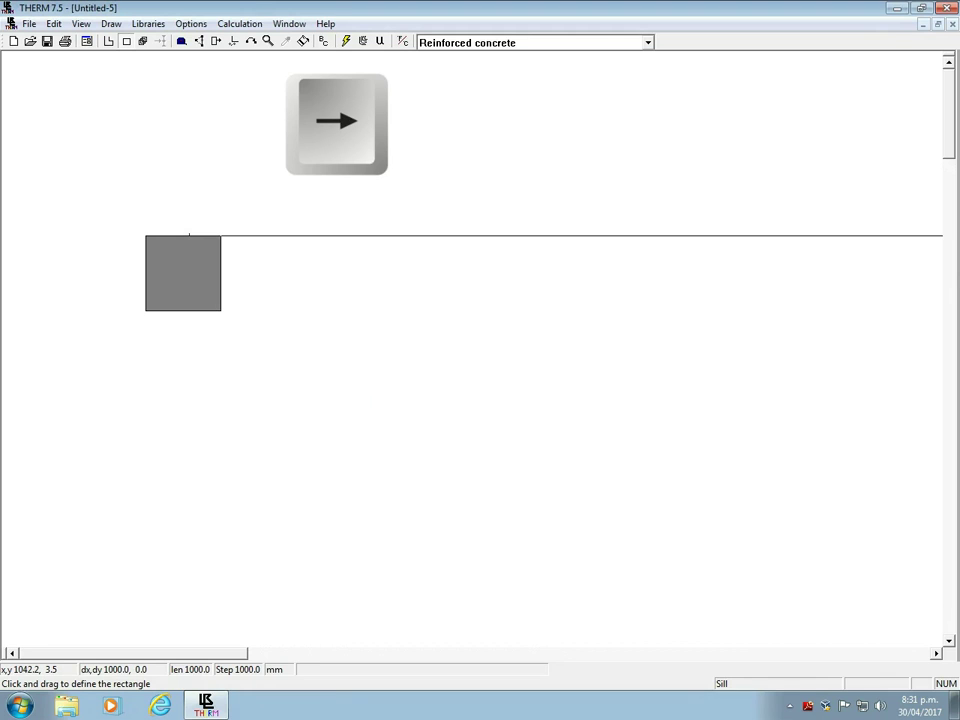
pyautogui.write('100')
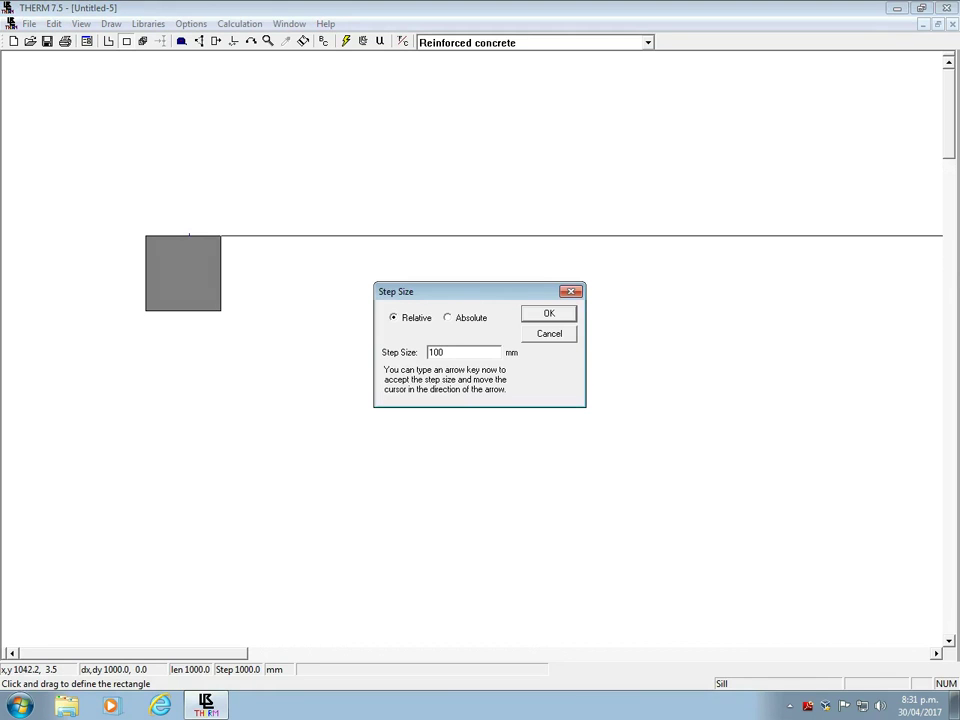
pyautogui.press('Down')
pyautogui.press('Return')
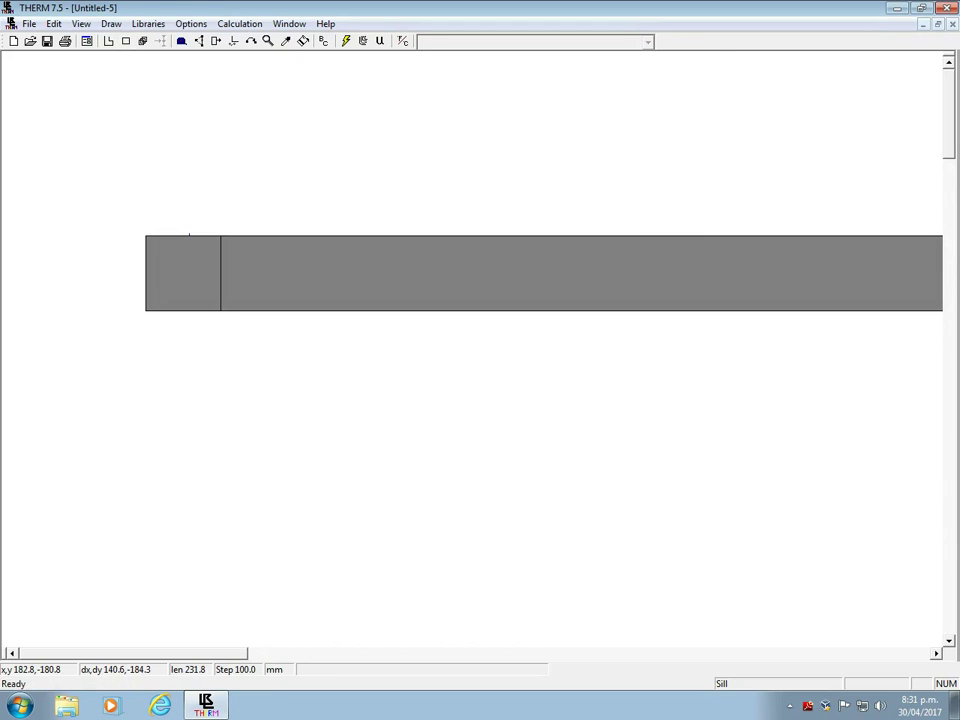
# With the 1000 mm rectangle selected, define a new solid material named Aerated concrete with a conductivity of 0.24 W/m-K
pyautogui.keyDown('shift'); pyautogui.rightClick(326, 374); pyautogui.keyUp('shift')
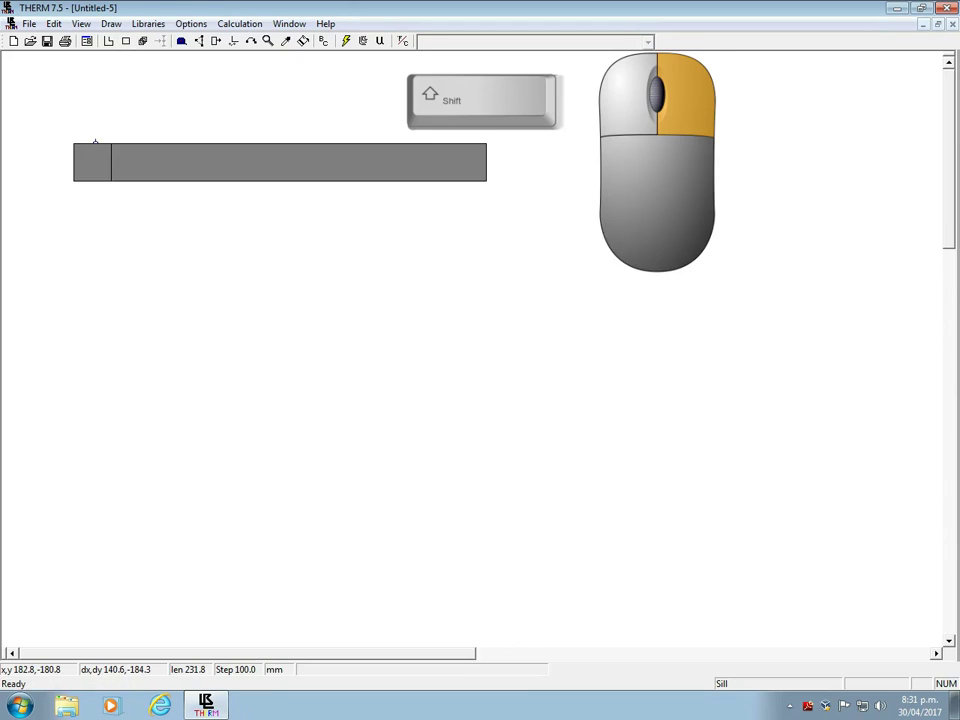
pyautogui.rightClick(284, 108)
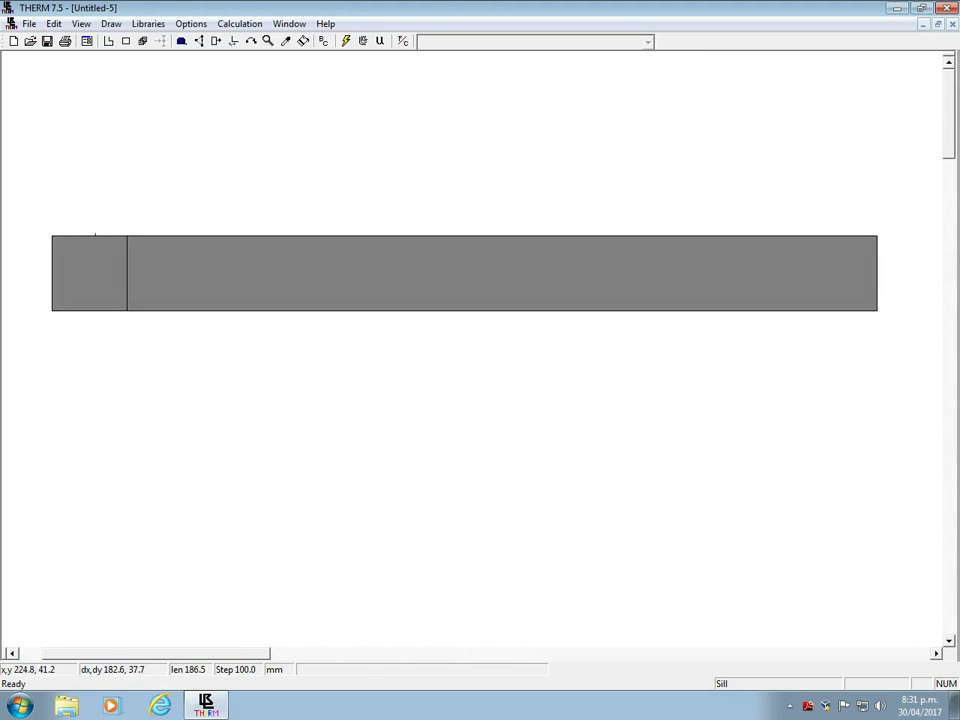
pyautogui.click(263, 266)
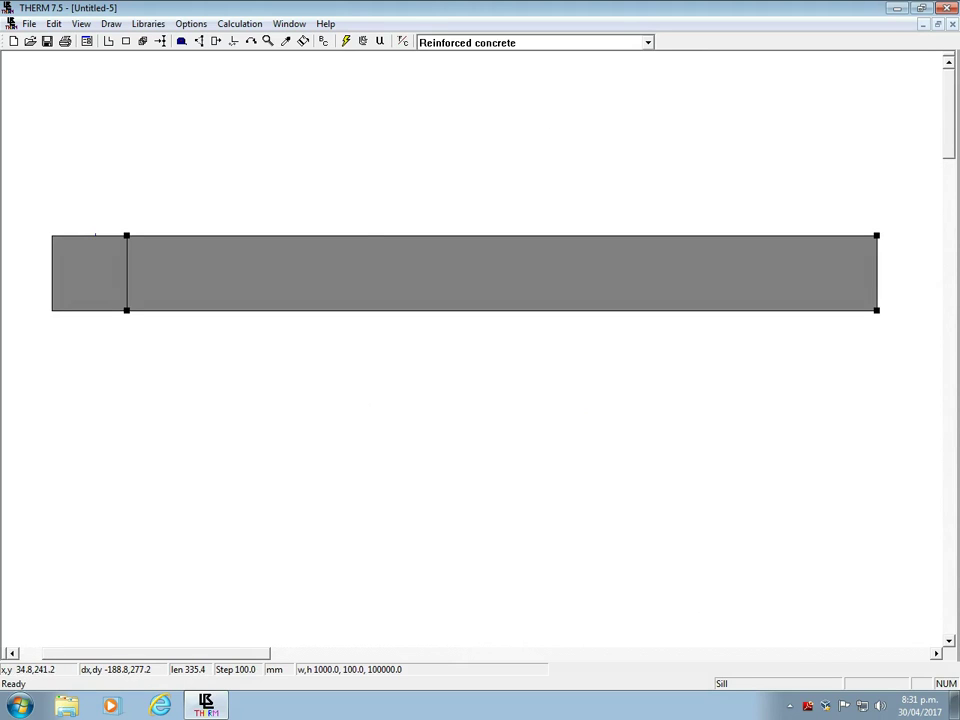
pyautogui.click(148, 23)
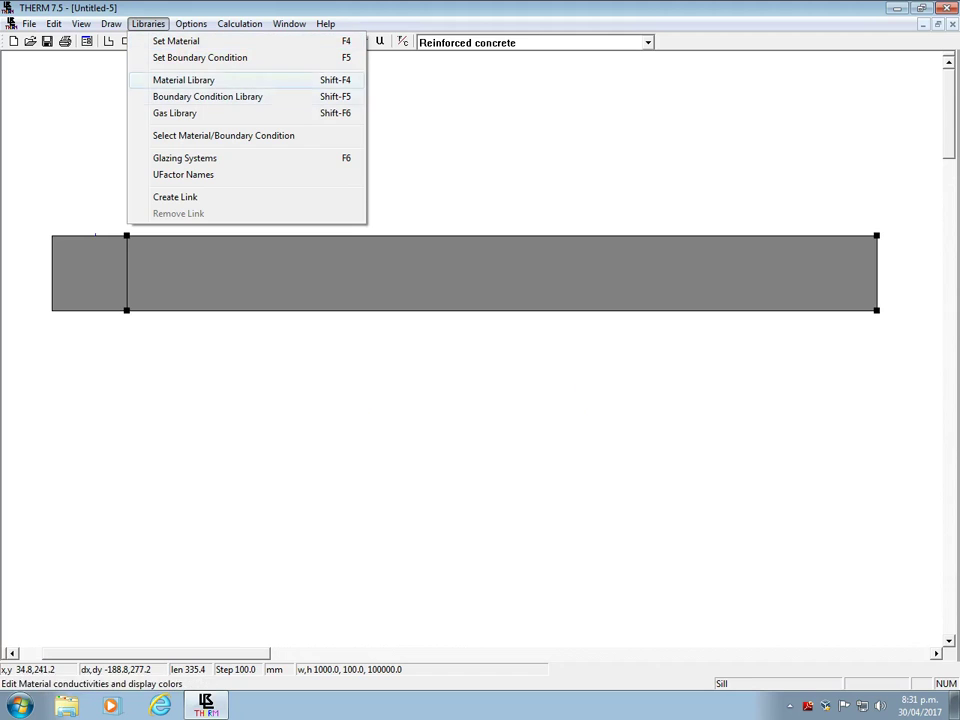
pyautogui.click(184, 80)
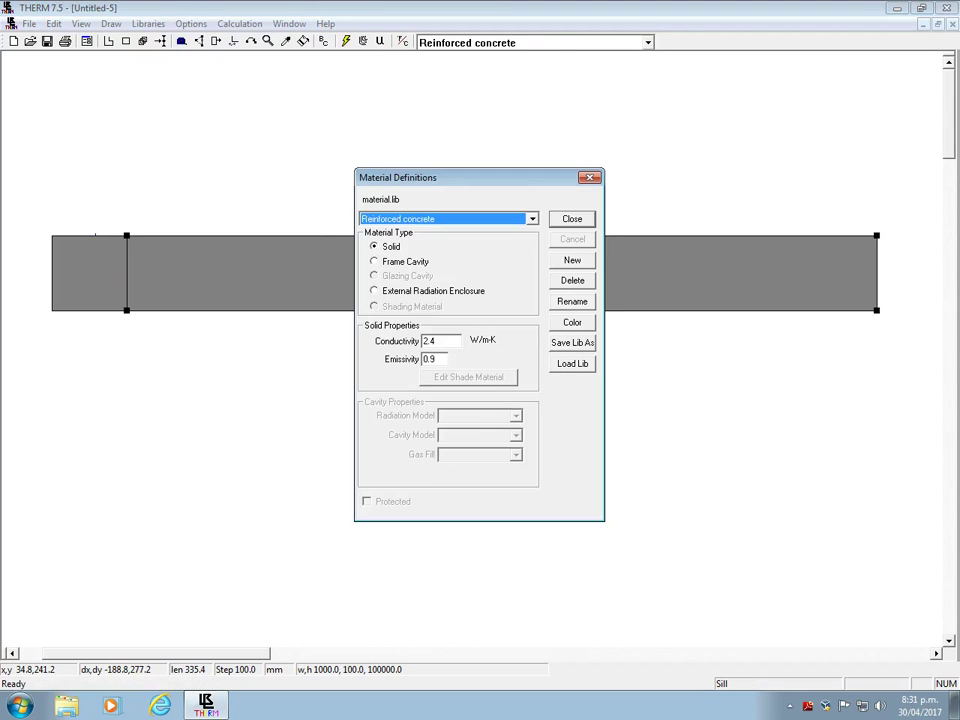
pyautogui.click(572, 260)
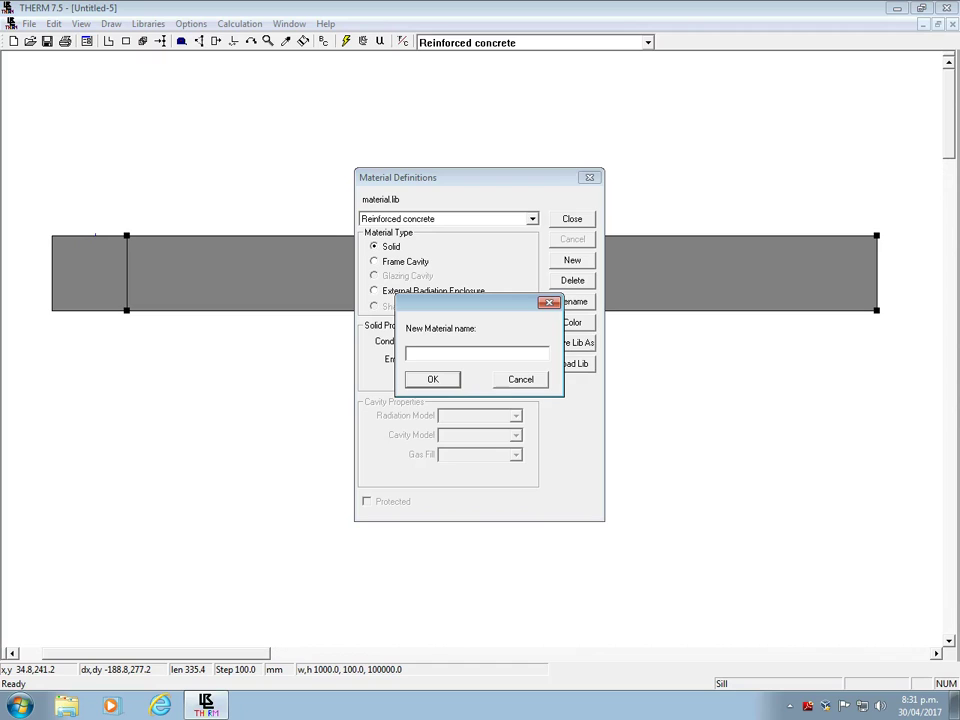
pyautogui.write('Aerated concrete')
pyautogui.press('Return')
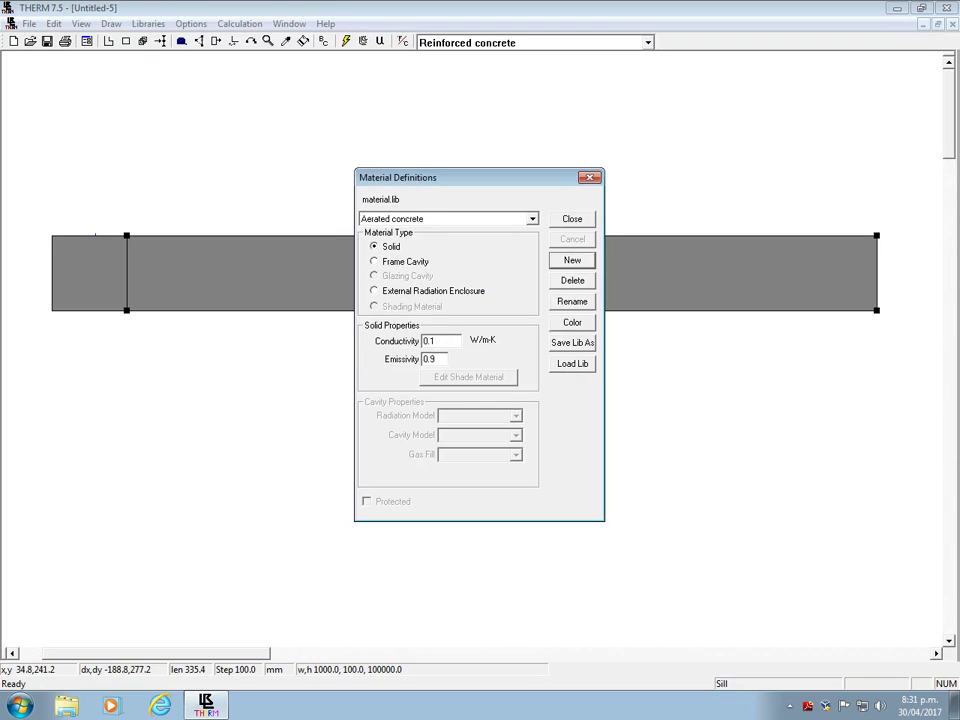
pyautogui.moveTo(436, 341); pyautogui.dragTo(429, 341)
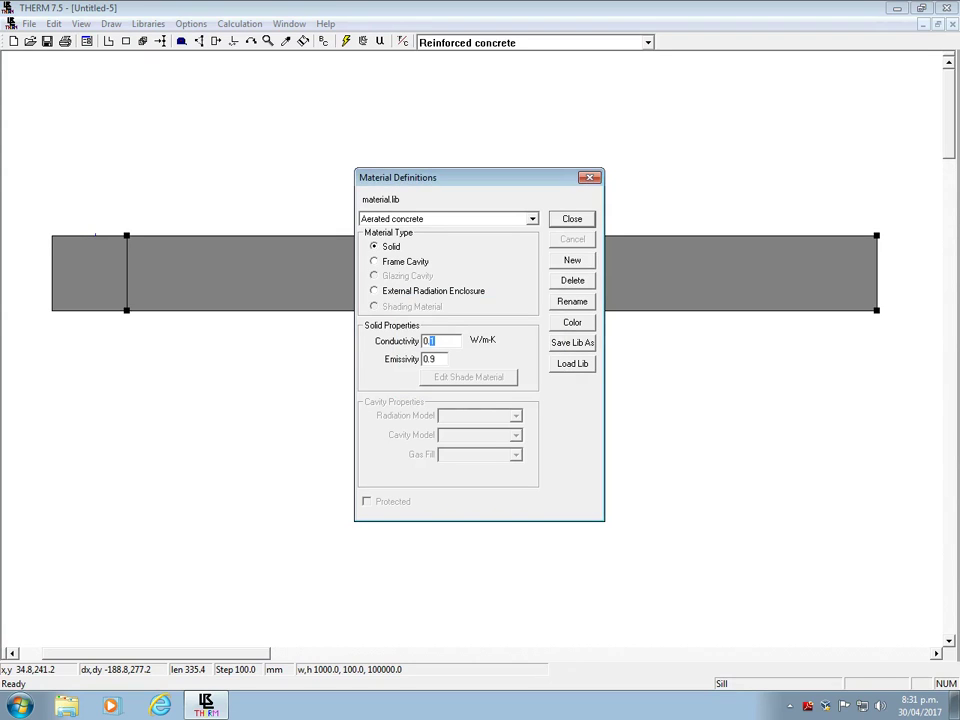
pyautogui.write('0.24')
# Set the Aerated concrete colour to light grey and apply the material to the selected long rectangle
pyautogui.click(572, 322)
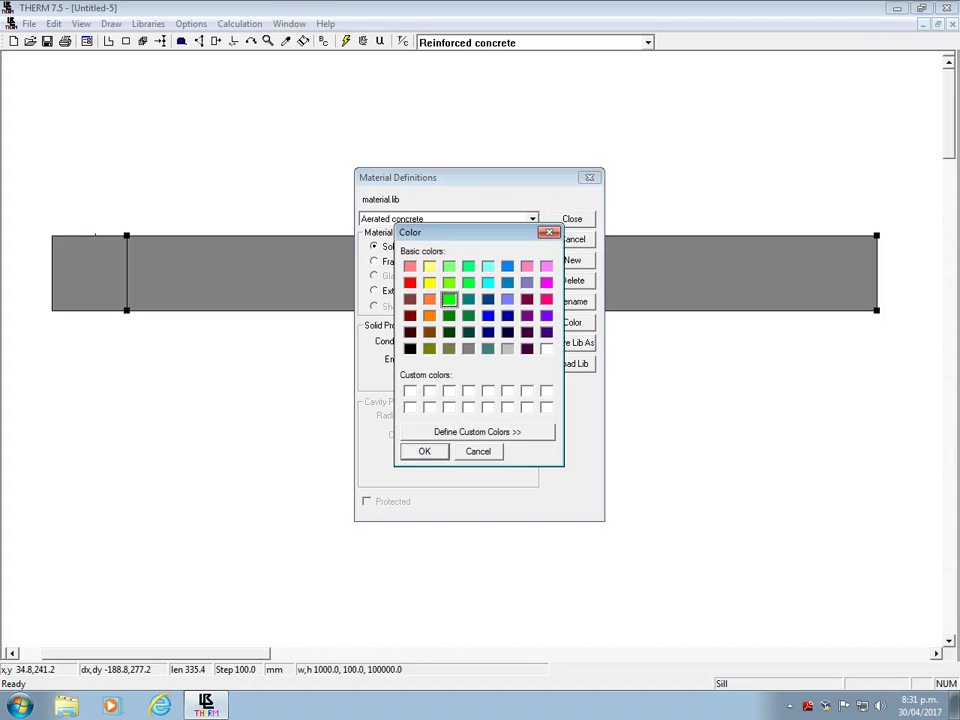
pyautogui.click(508, 349)
pyautogui.click(425, 452)
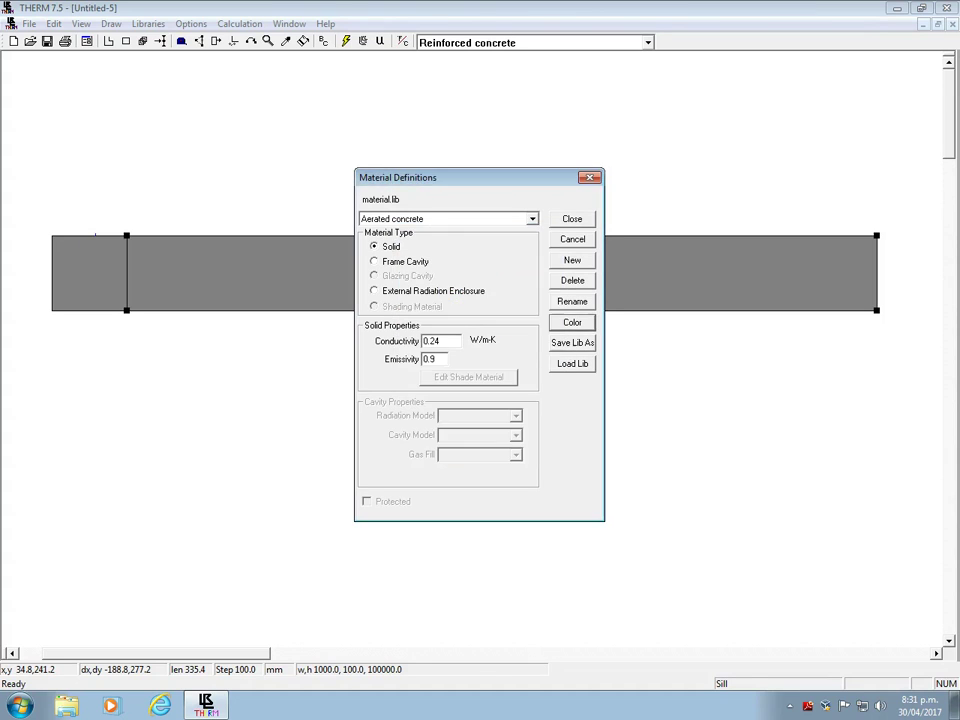
pyautogui.click(572, 219)
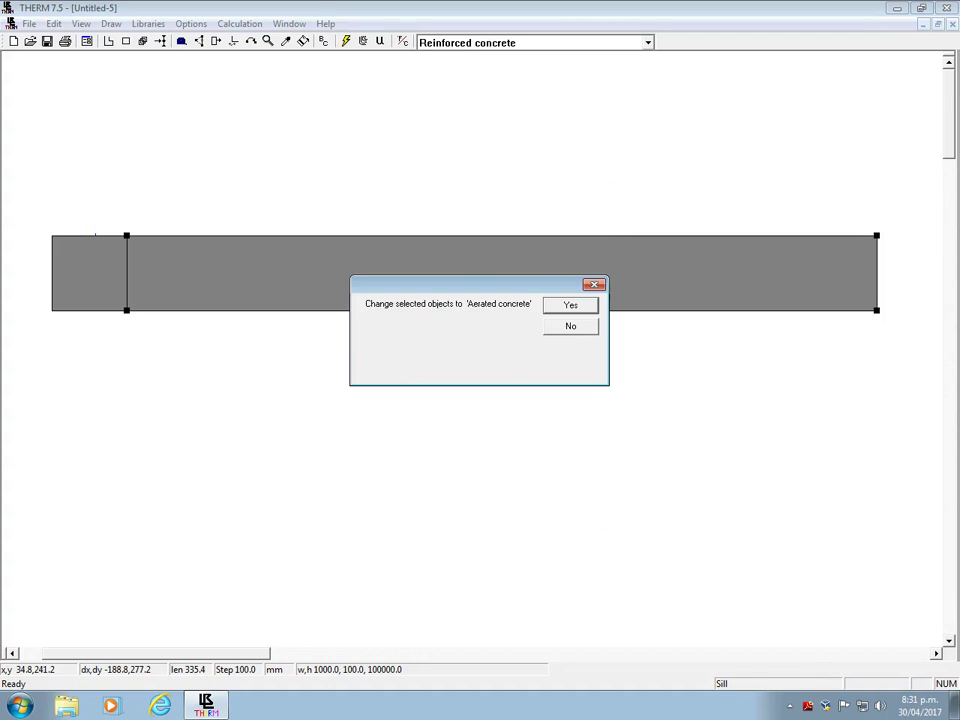
pyautogui.press('Return')
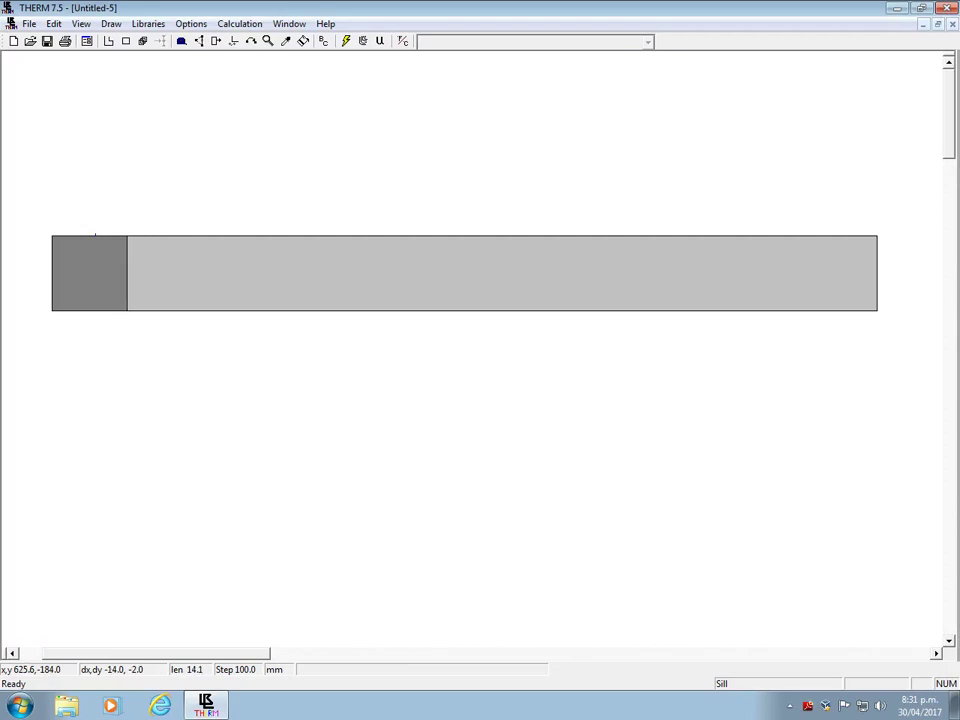
# Generate the model's boundary conditions and open the boundary condition settings for the upper edge of the aerated concrete panel
pyautogui.click(324, 42)
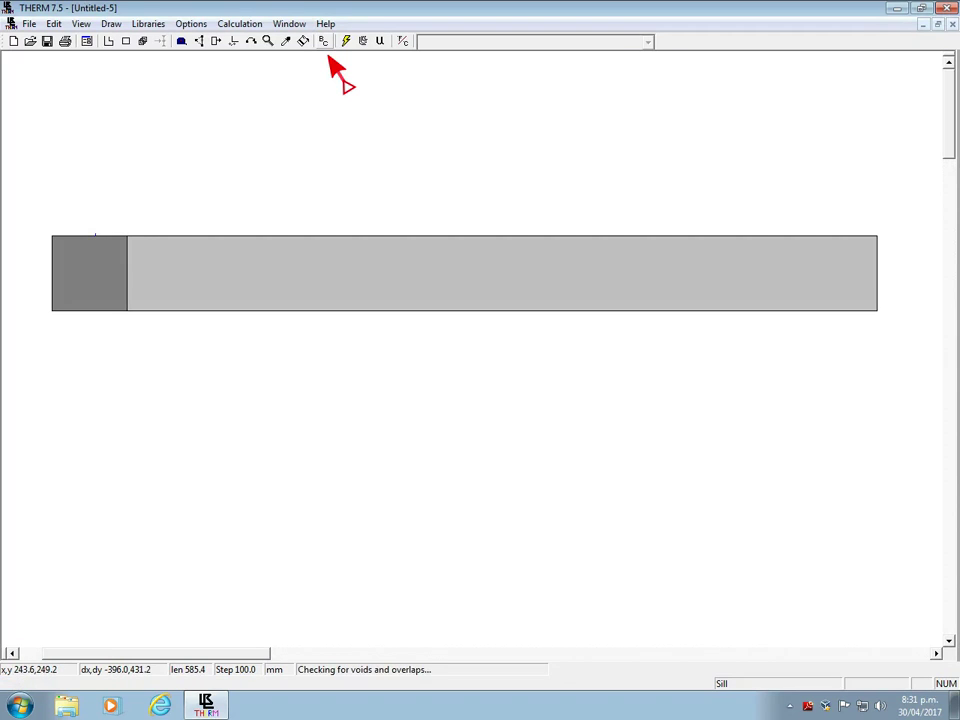
pyautogui.doubleClick(331, 236)
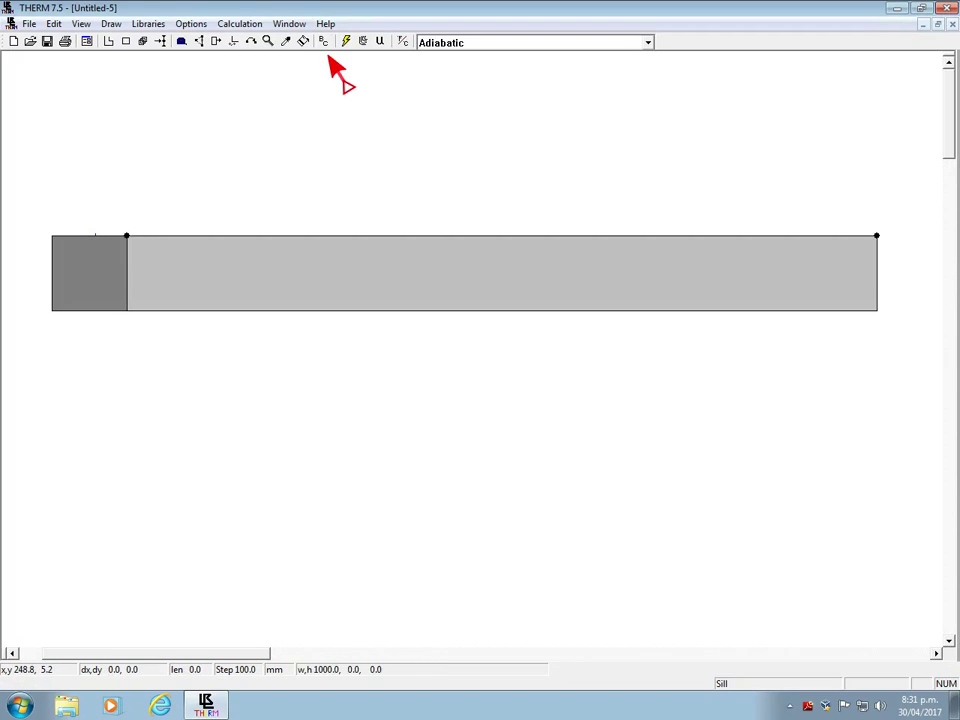
pyautogui.click(616, 275)
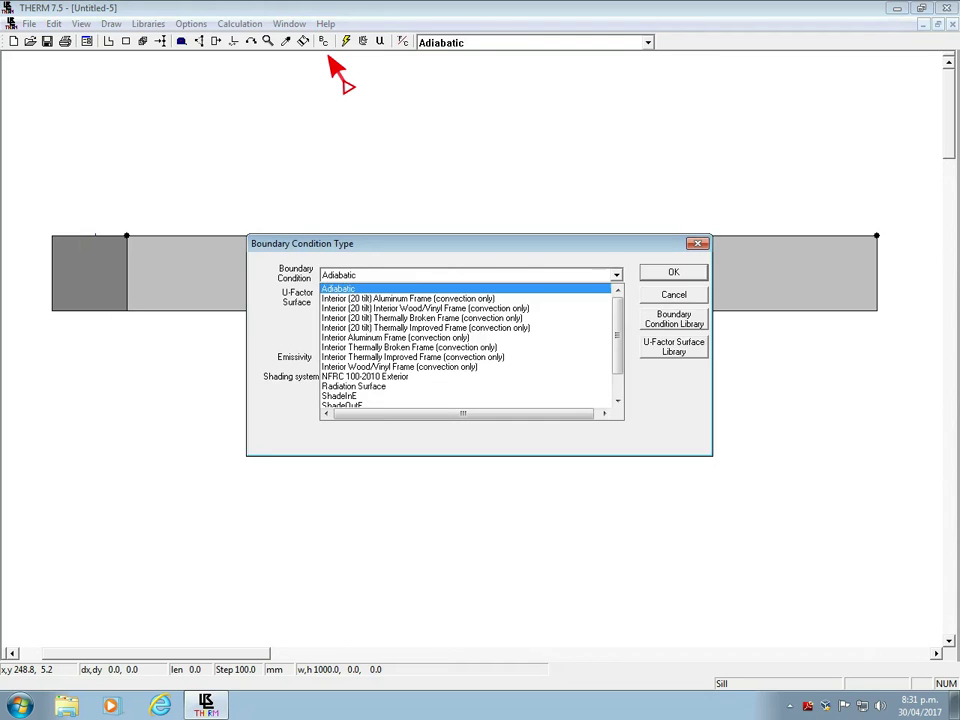
pyautogui.press('Return')
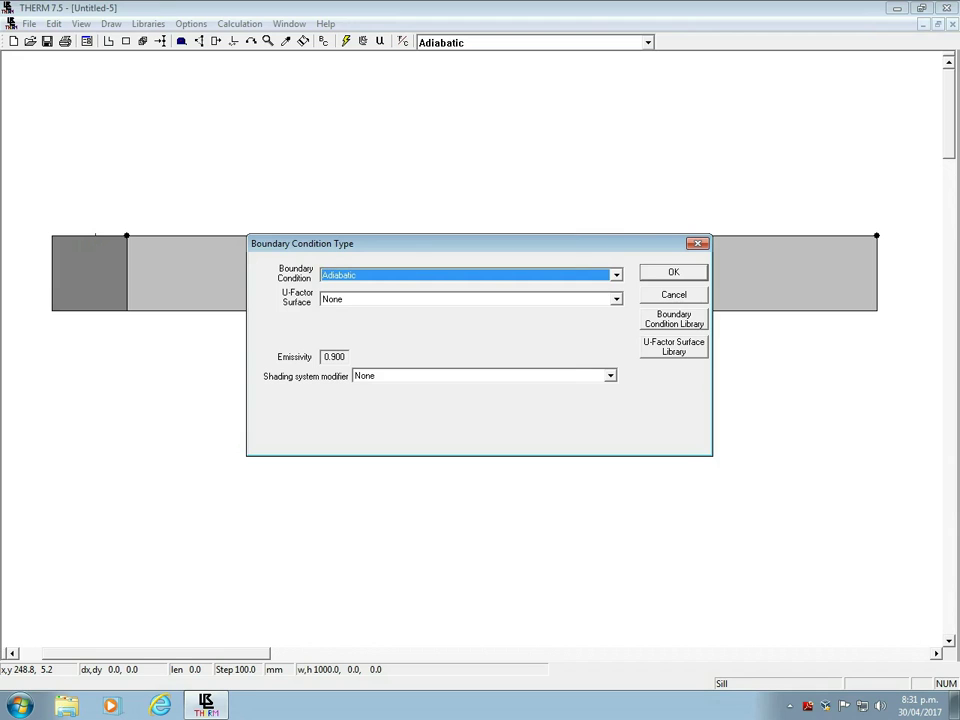
# Create a library boundary condition named Exterior 0C with a temperature of 0 C and a film coefficient of 25 W/m2-K
pyautogui.click(674, 319)
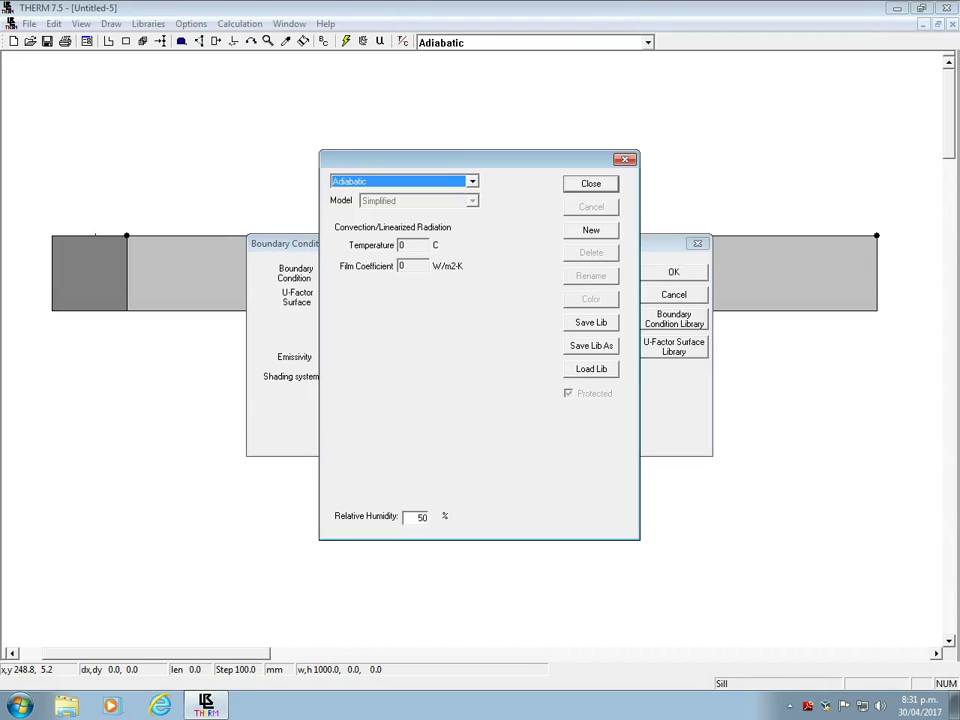
pyautogui.click(591, 230)
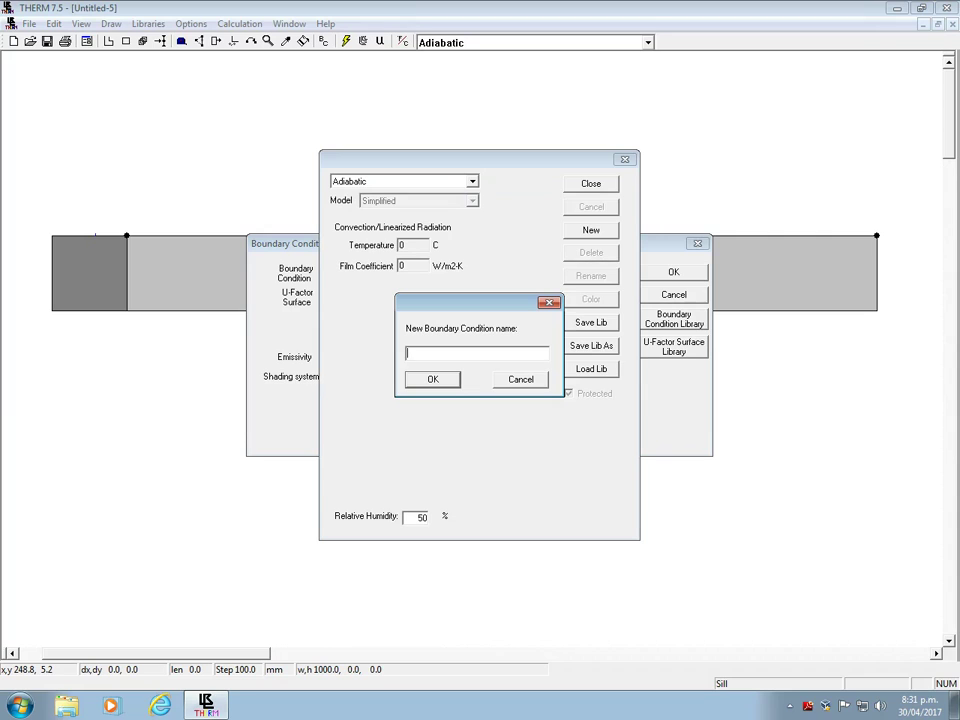
pyautogui.write('Exterior 0C')
pyautogui.press('Return')
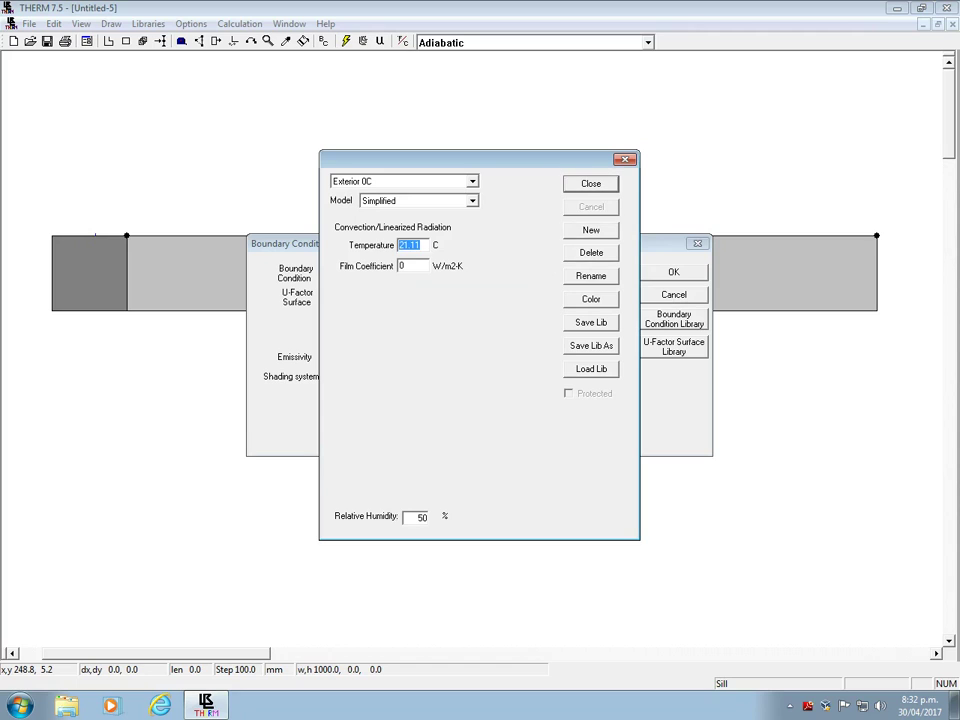
pyautogui.write('0')
pyautogui.press('Tab')
pyautogui.write('25')
# Set the display colour of the Exterior 0C boundary condition to blue
pyautogui.click(591, 299)
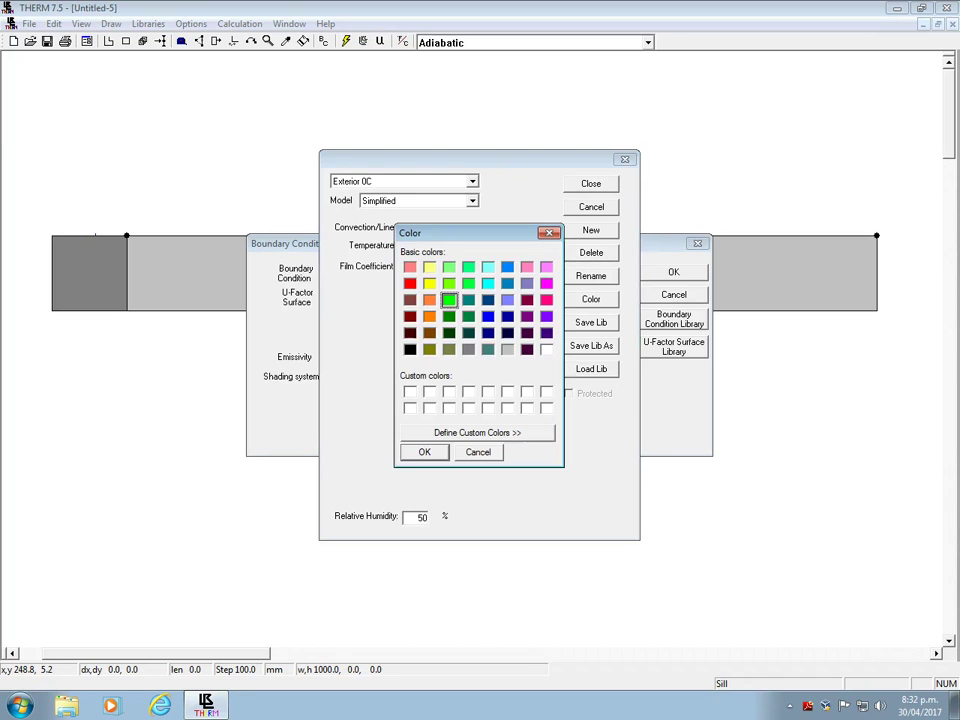
pyautogui.click(488, 317)
pyautogui.click(425, 453)
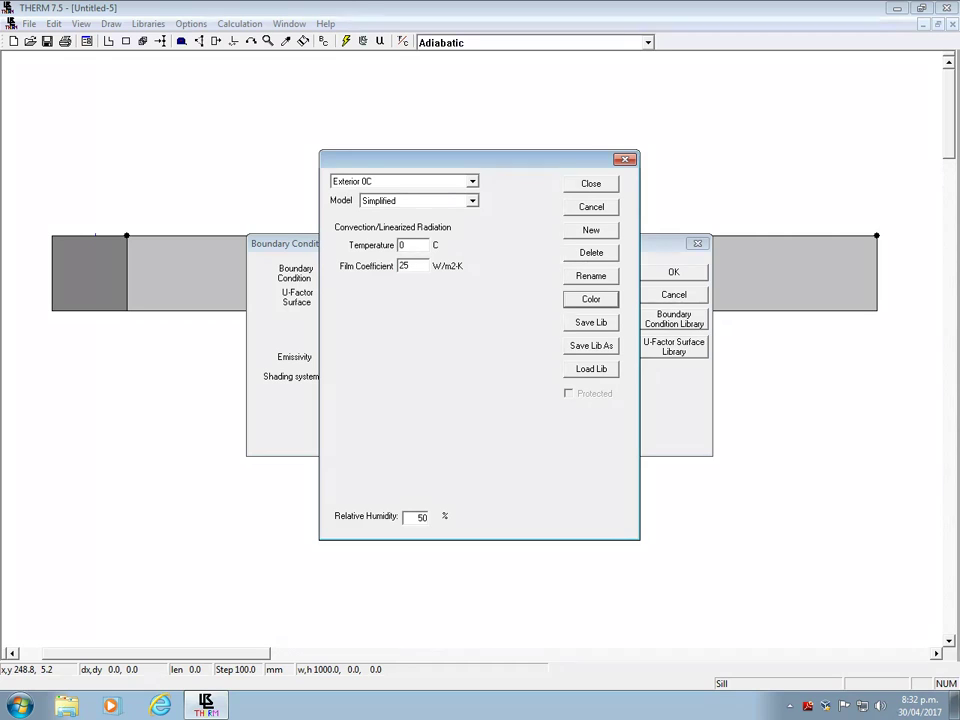
# Create a boundary condition named Interior horizontal with a temperature of 20 C and a film coefficient of 7.692 W/m2-K
pyautogui.click(591, 230)
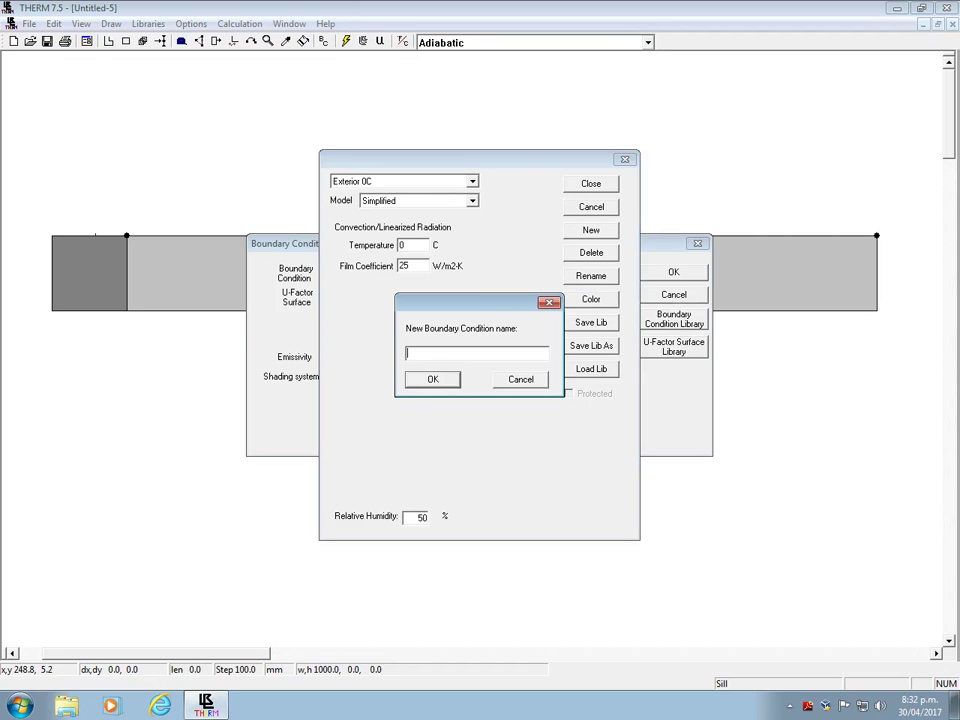
pyautogui.write('Interior horizontal')
pyautogui.press('Return')
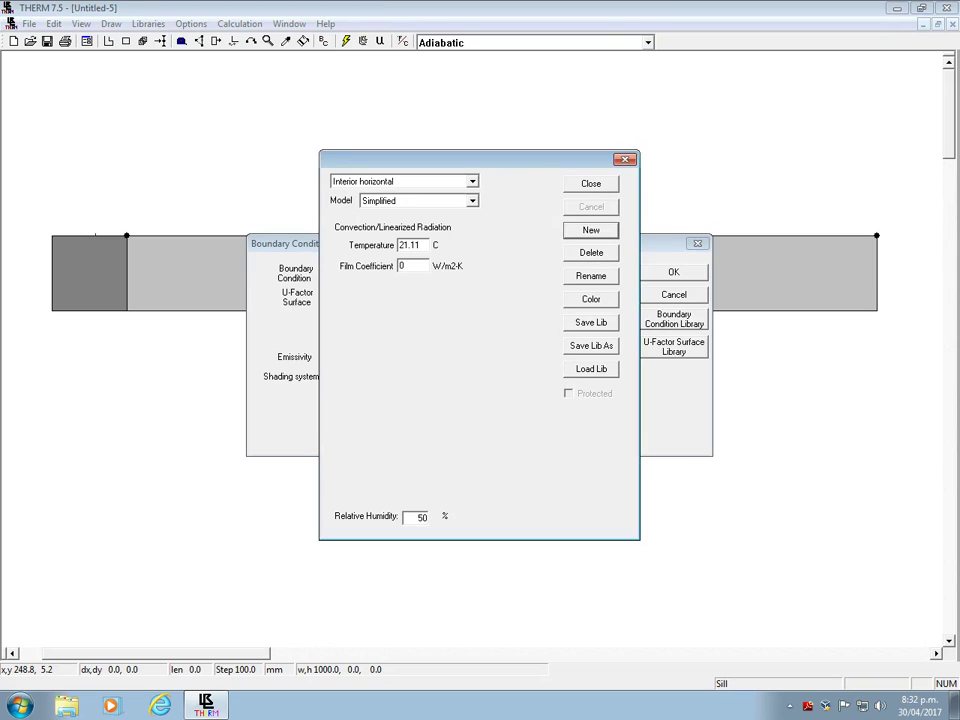
pyautogui.doubleClick(411, 245)
pyautogui.write('20')
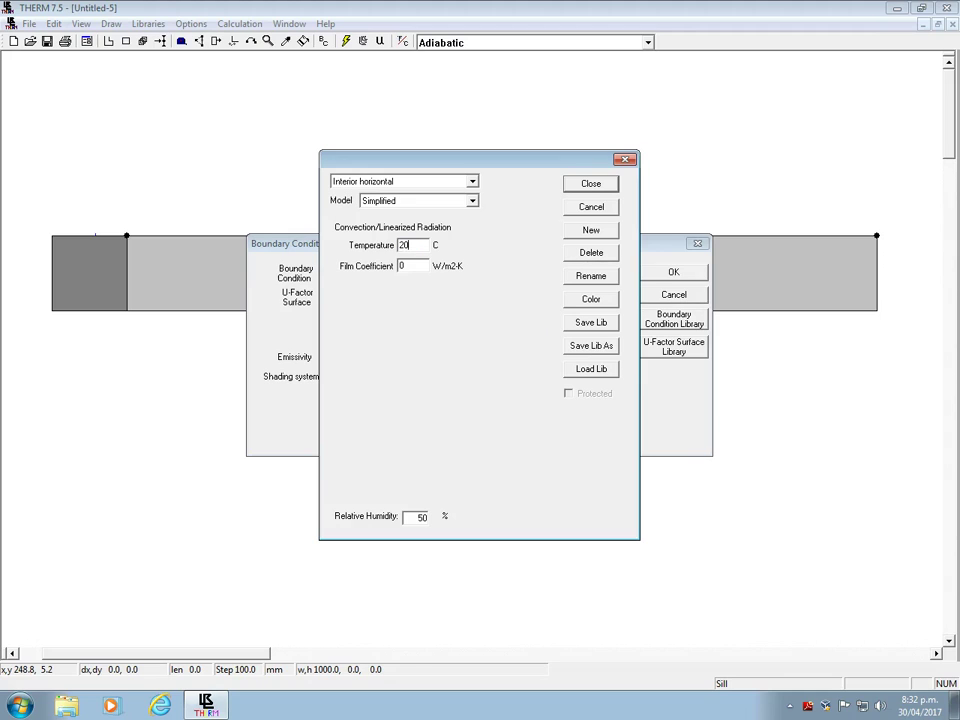
pyautogui.press('Tab')
pyautogui.write('7.692')
# Set the Interior horizontal colour to red, then close the boundary condition library and accept the edge's boundary settings
pyautogui.click(591, 299)
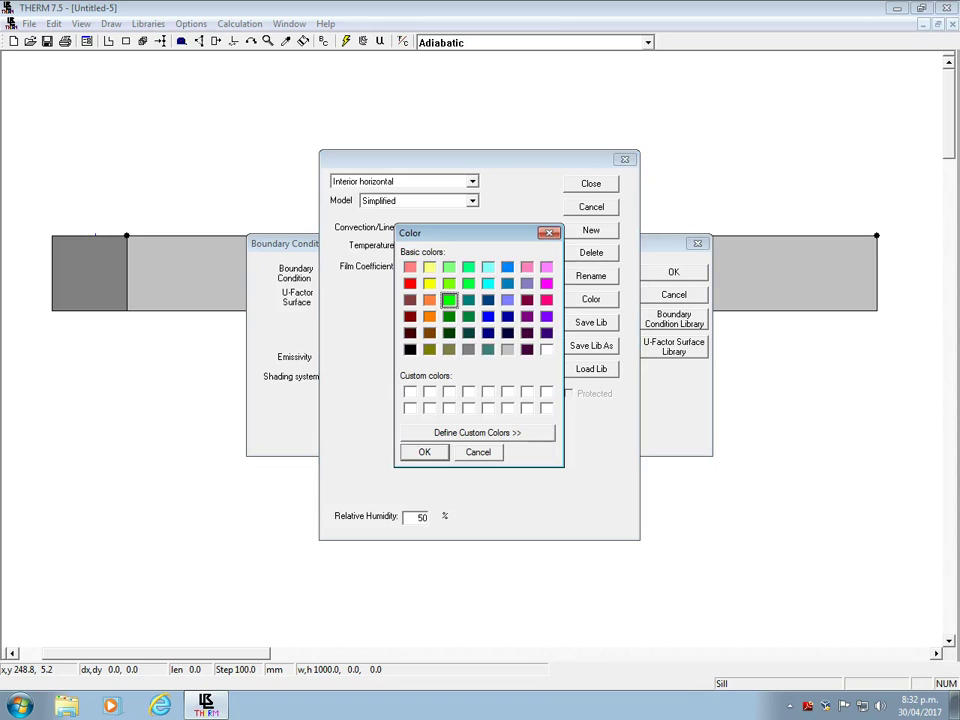
pyautogui.click(410, 284)
pyautogui.click(424, 452)
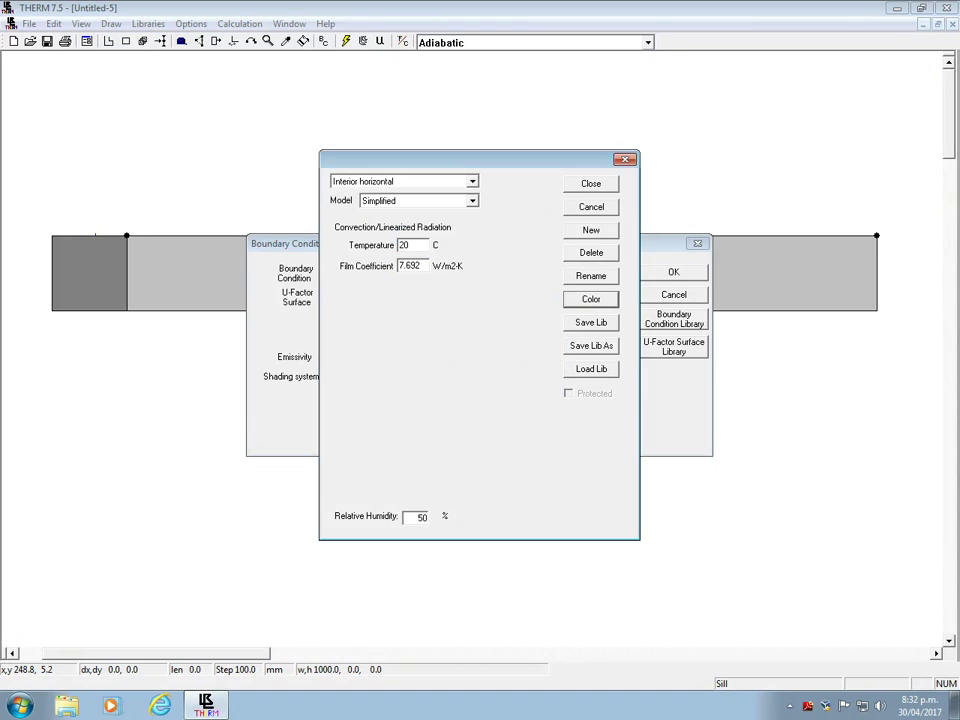
pyautogui.click(591, 184)
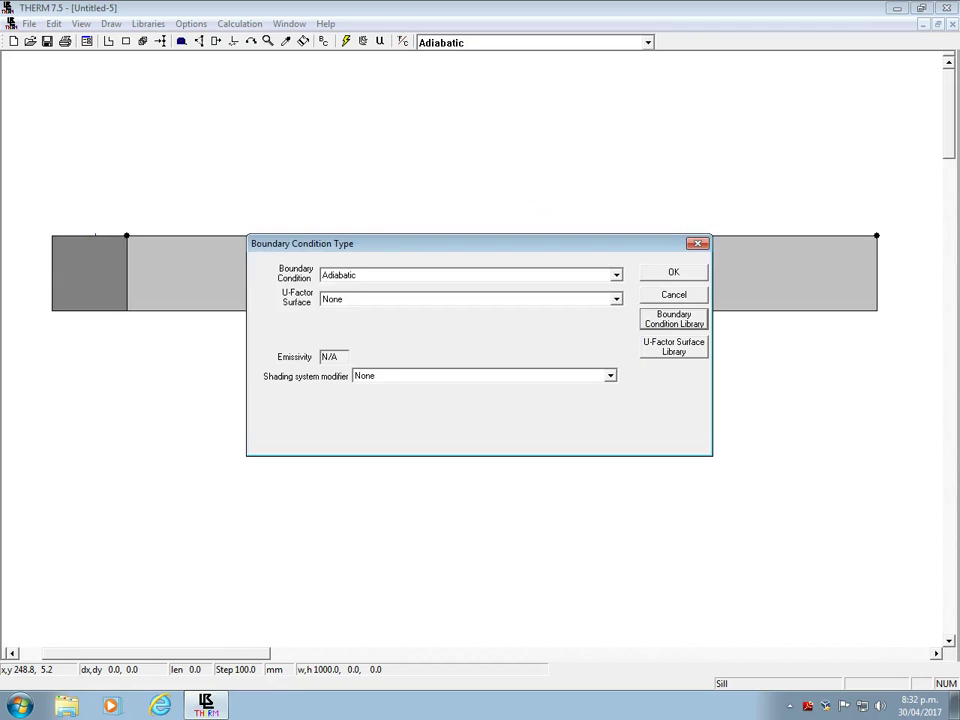
pyautogui.click(674, 272)
pyautogui.click(231, 321)
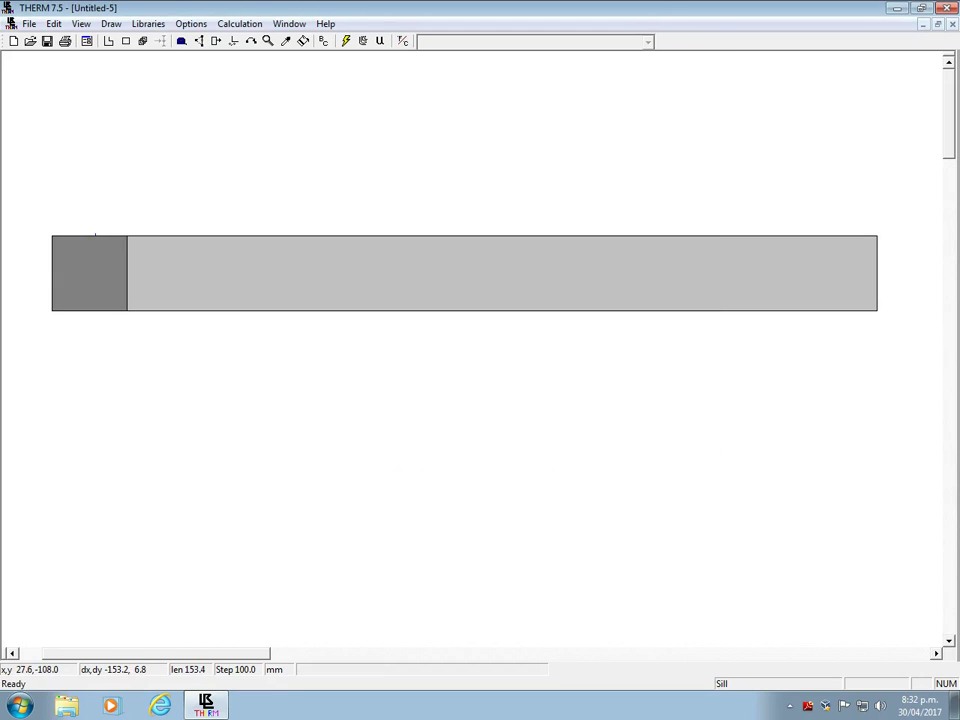
# Assign the Interior horizontal boundary condition to the lower edges of the concrete square and the aerated concrete panel
pyautogui.click(101, 310)
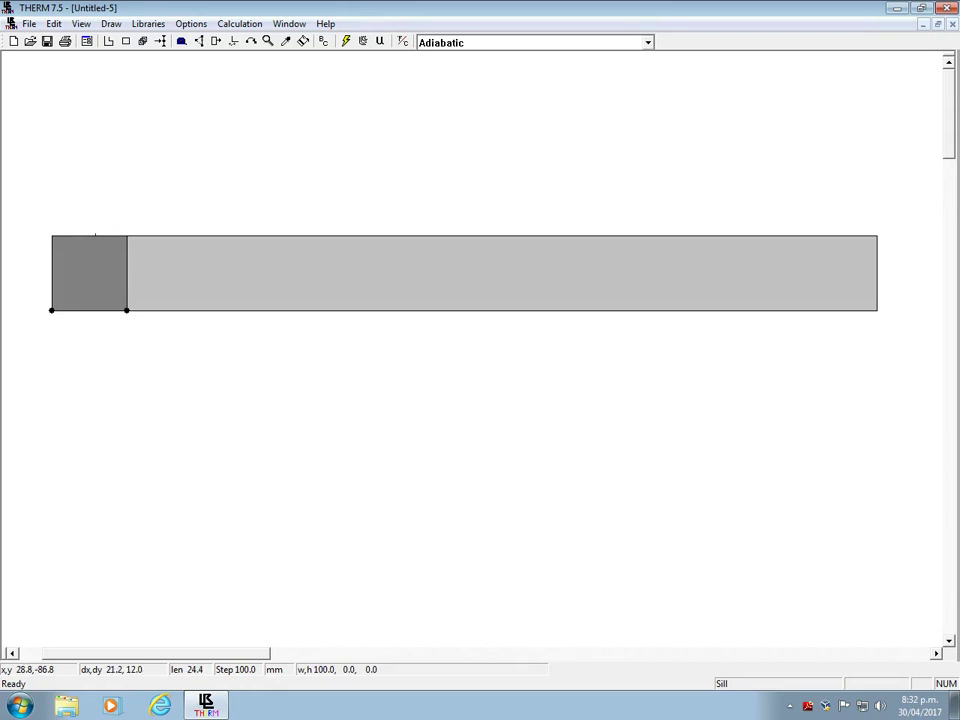
pyautogui.click(498, 43)
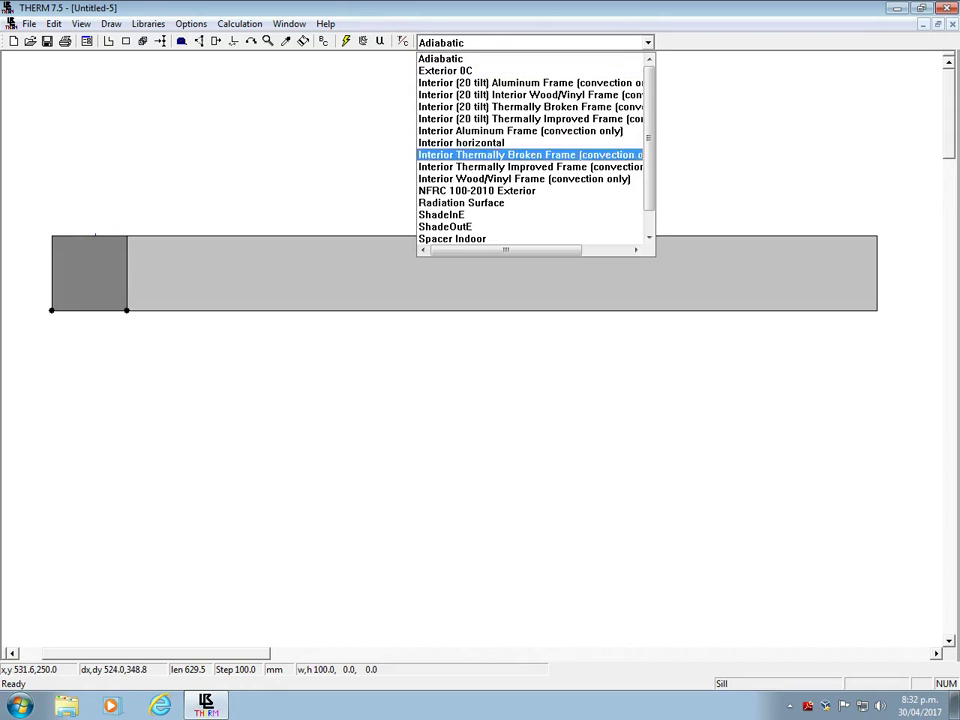
pyautogui.click(460, 141)
pyautogui.click(319, 309)
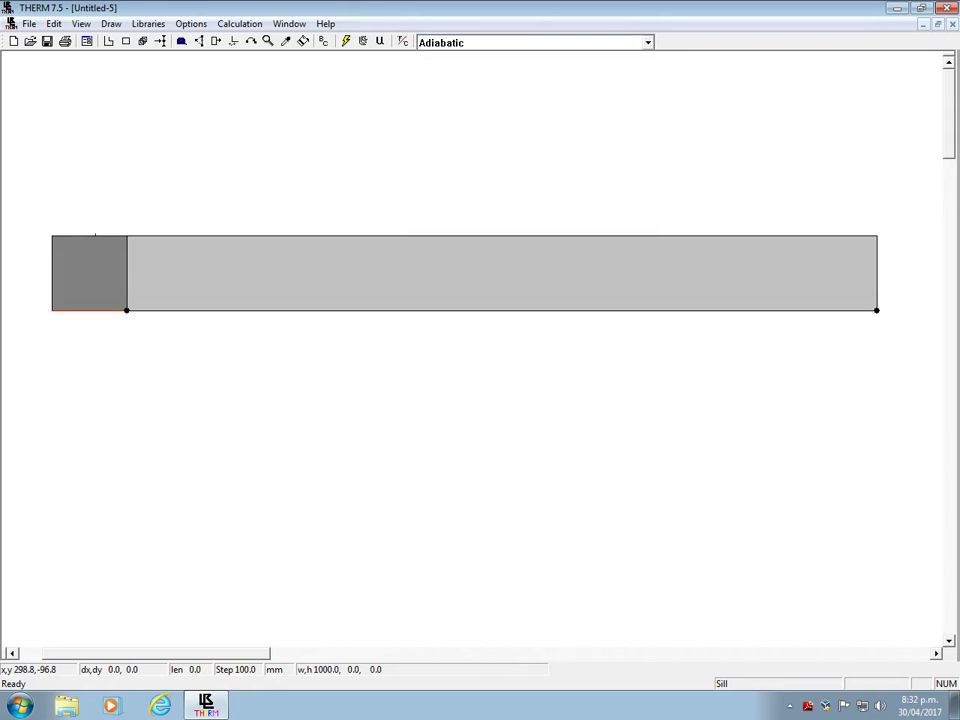
pyautogui.click(463, 43)
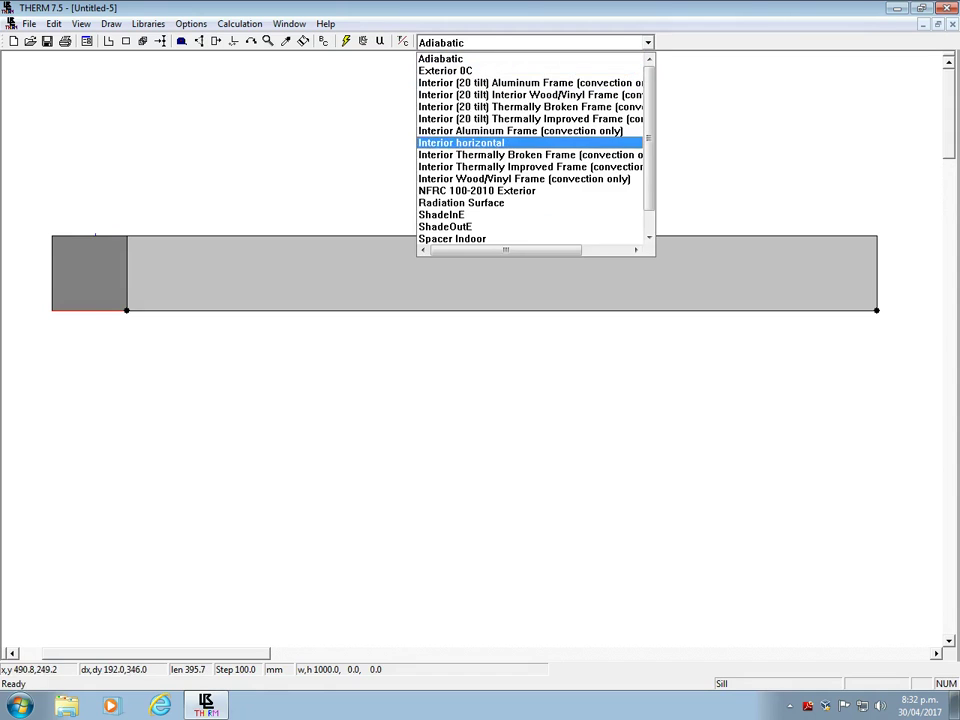
pyautogui.click(461, 142)
# Assign the Exterior 0C boundary condition to the upper edges of the concrete square and the aerated concrete panel
pyautogui.click(102, 233)
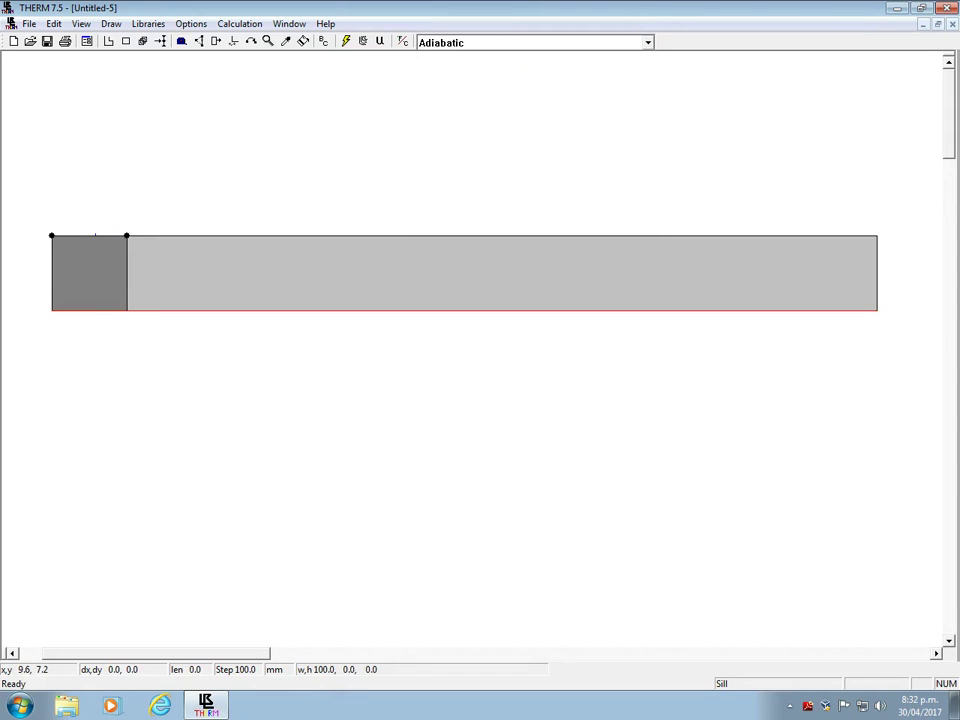
pyautogui.click(461, 43)
pyautogui.click(455, 71)
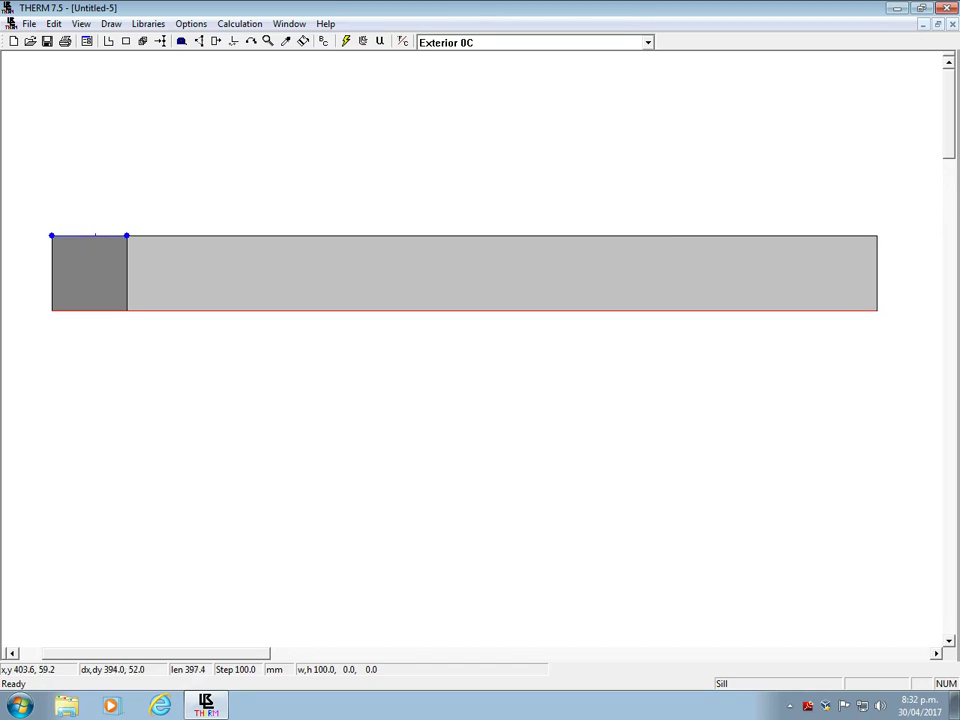
pyautogui.click(391, 233)
pyautogui.click(648, 42)
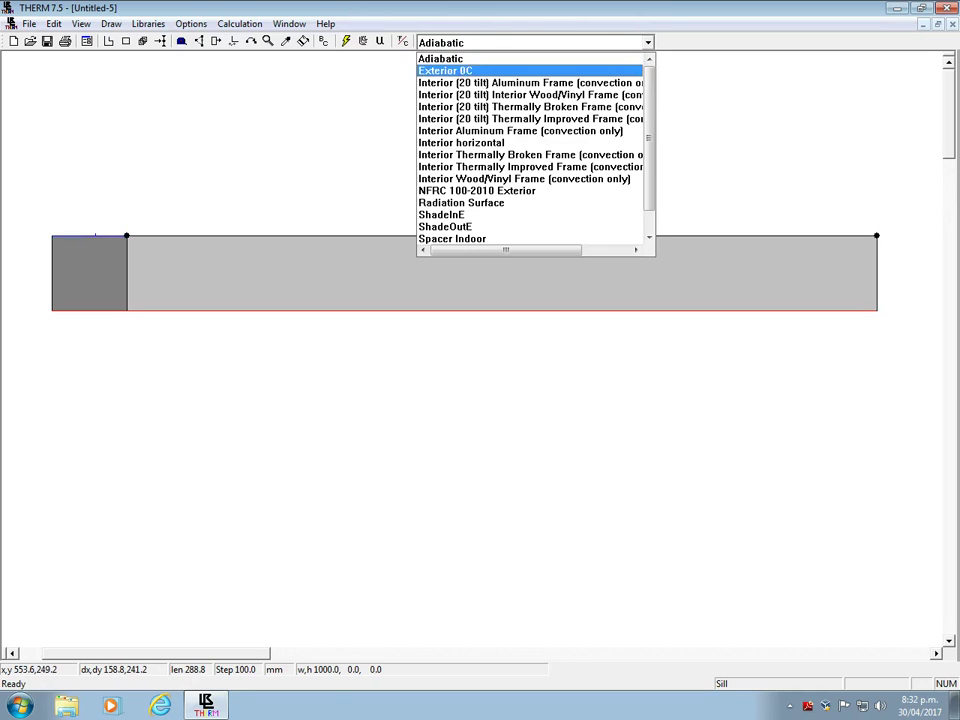
pyautogui.click(445, 70)
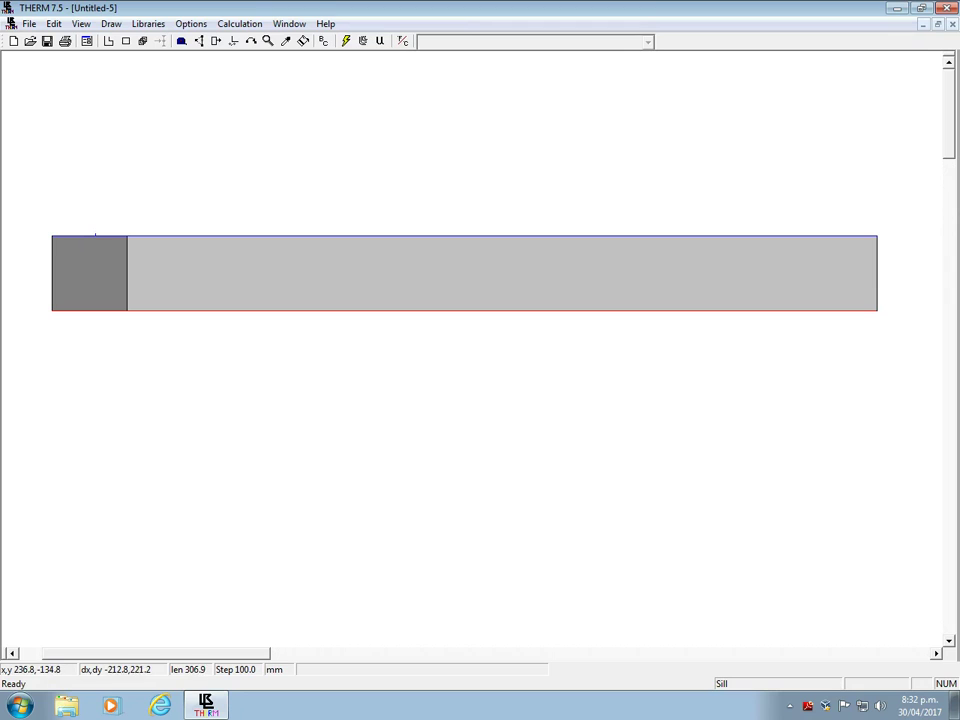
# Run the simulation without U-factor tags and examine the isotherms around the junction of the two materials
pyautogui.click(346, 41)
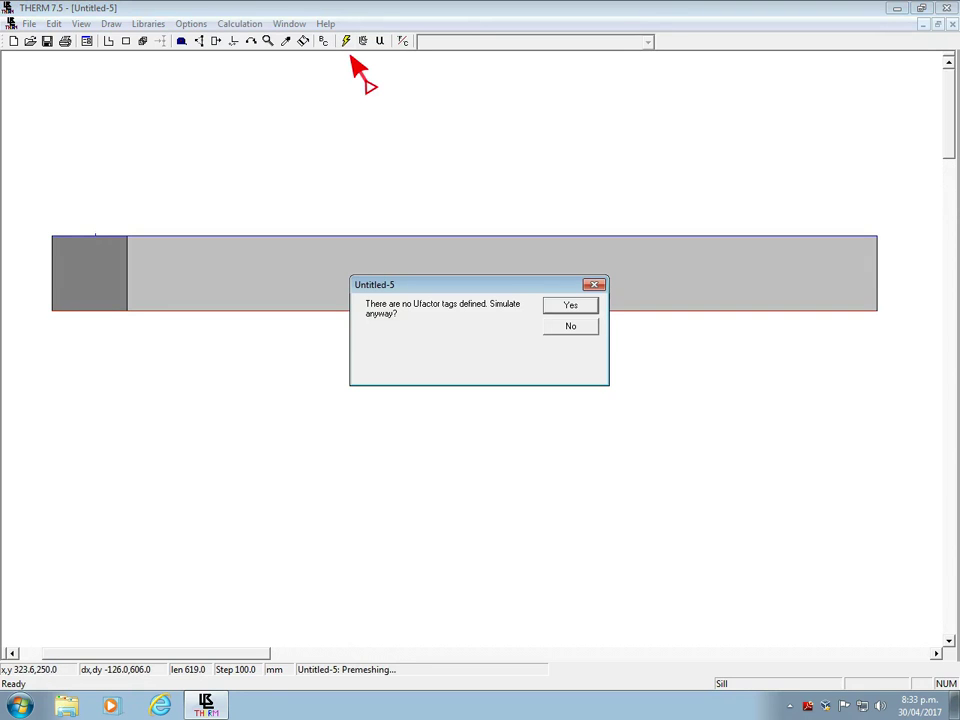
pyautogui.press('Return')
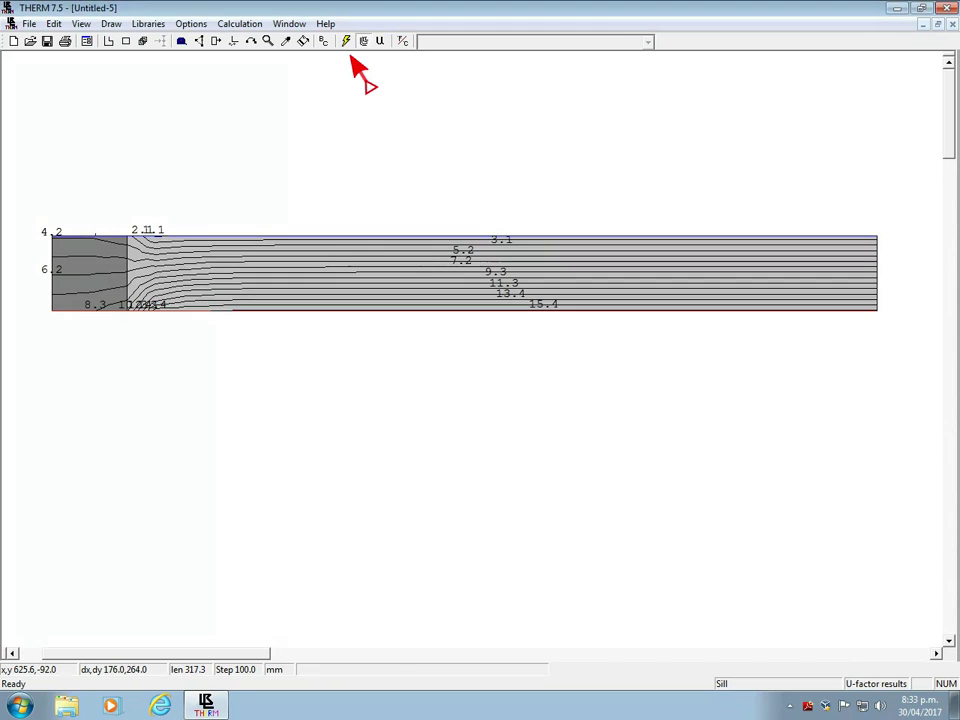
pyautogui.rightClick(52, 310)
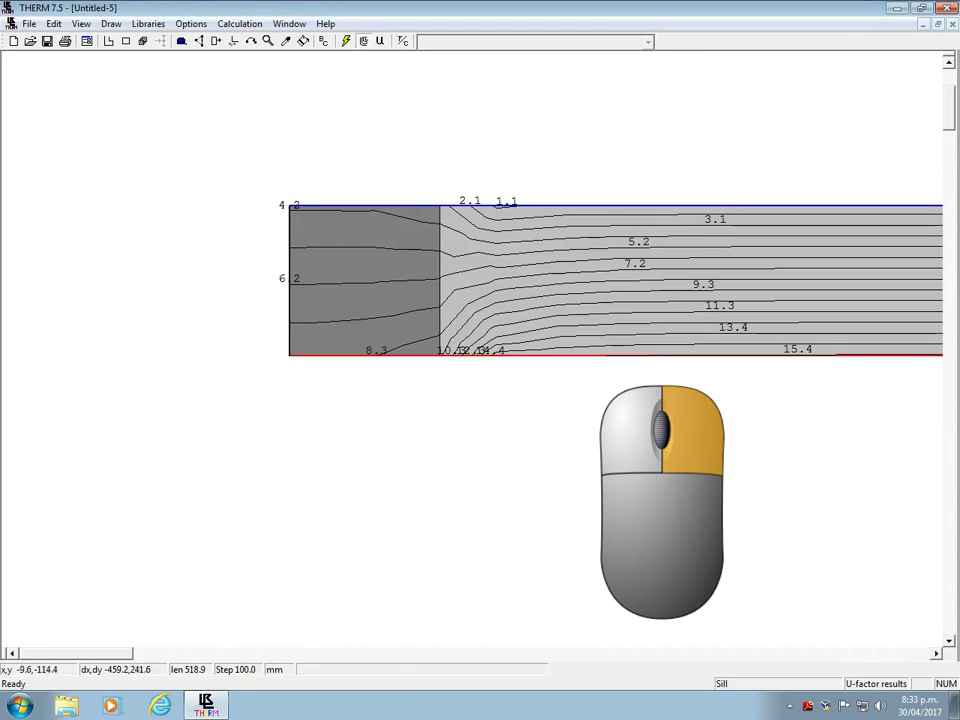
pyautogui.rightClick(578, 391)
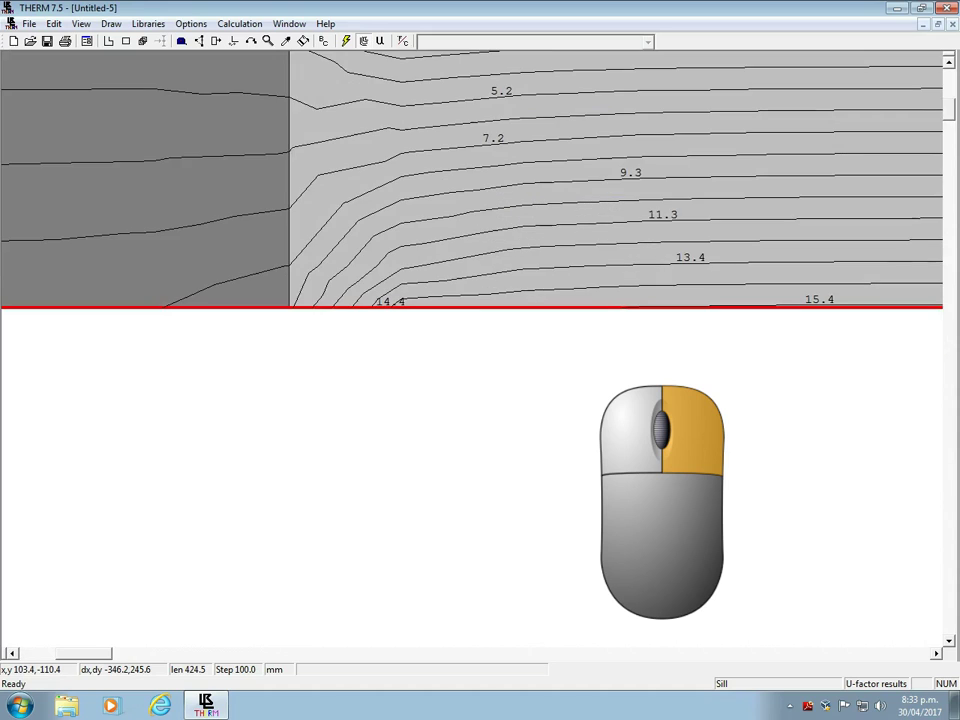
pyautogui.scroll(1, 578, 391)
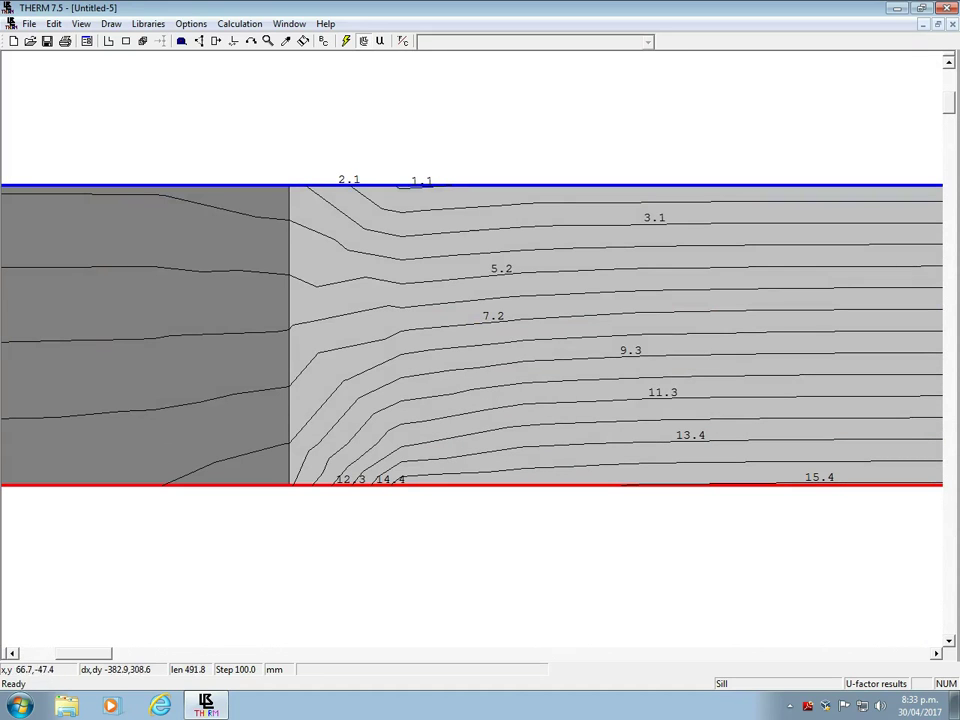